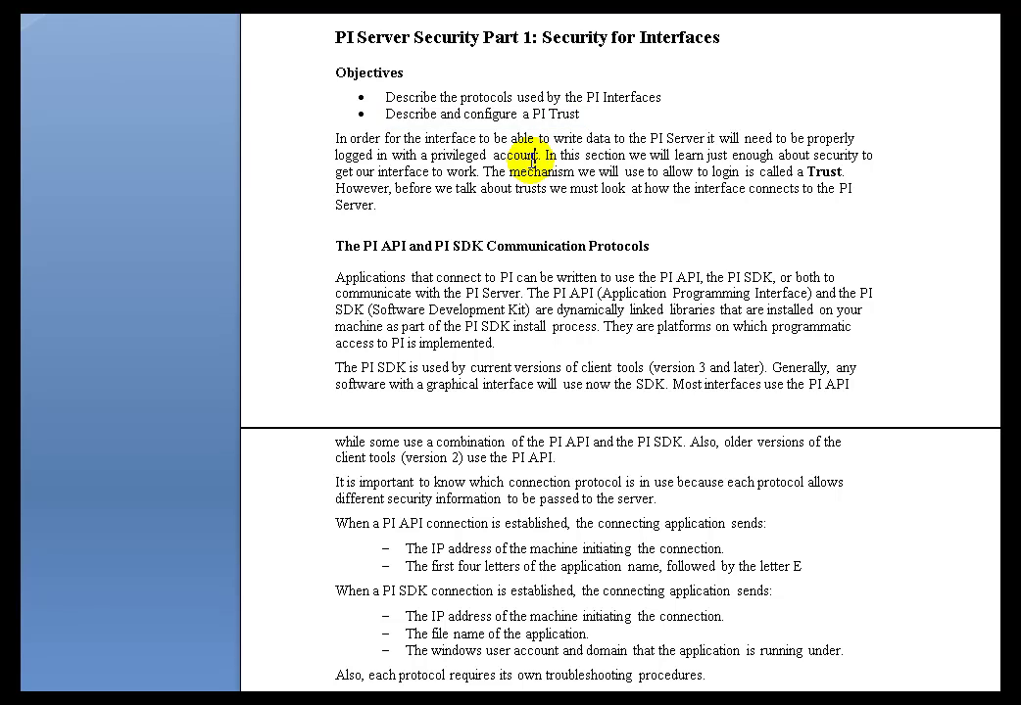
Step: Select the lecture-note objective about configuring a PI Trust
{"action": "left_click", "coordinate": [307, 115]}
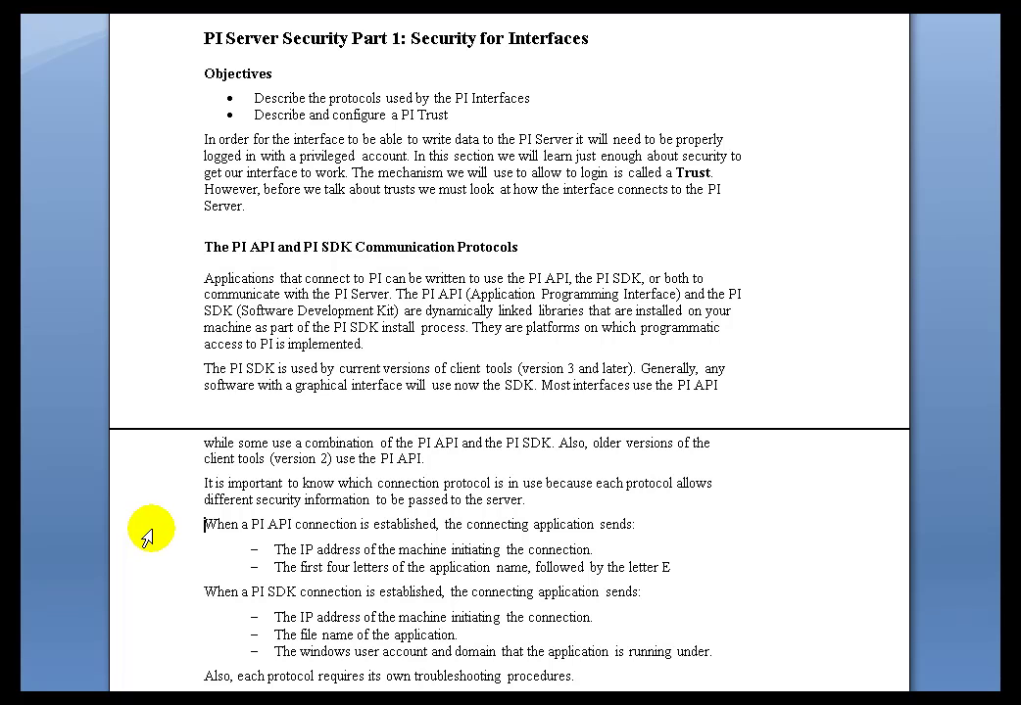
Step: Highlight the PI API connection line and the bullet about the initiating machine's IP address
{"action": "left_click", "coordinate": [153, 533]}
{"action": "left_click", "coordinate": [224, 530]}
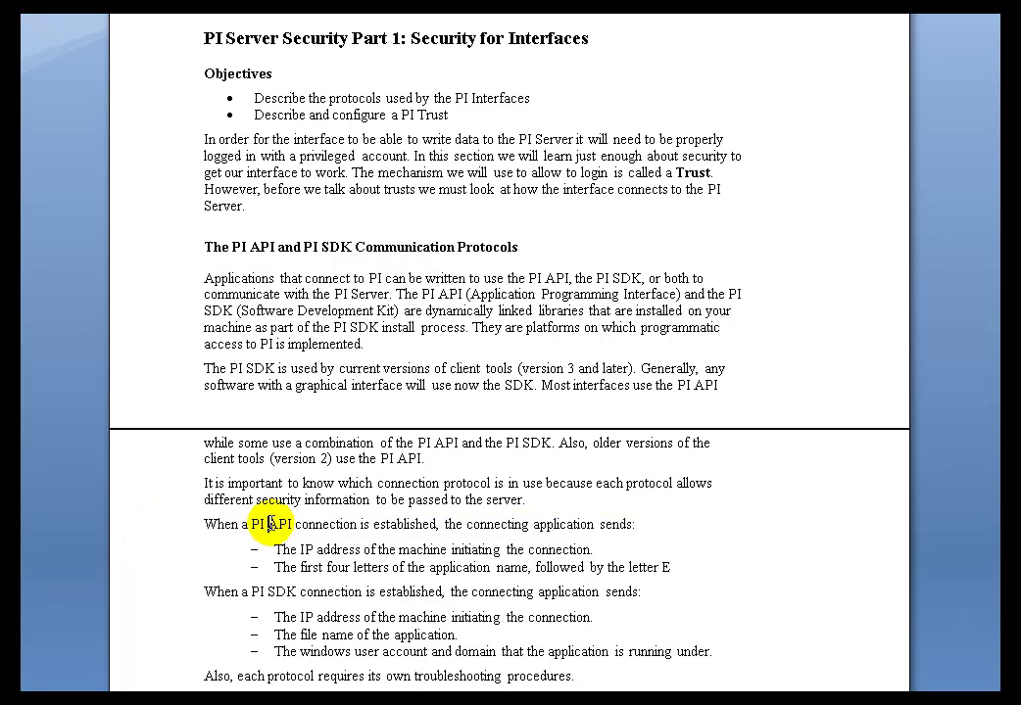
{"action": "left_click", "coordinate": [166, 532]}
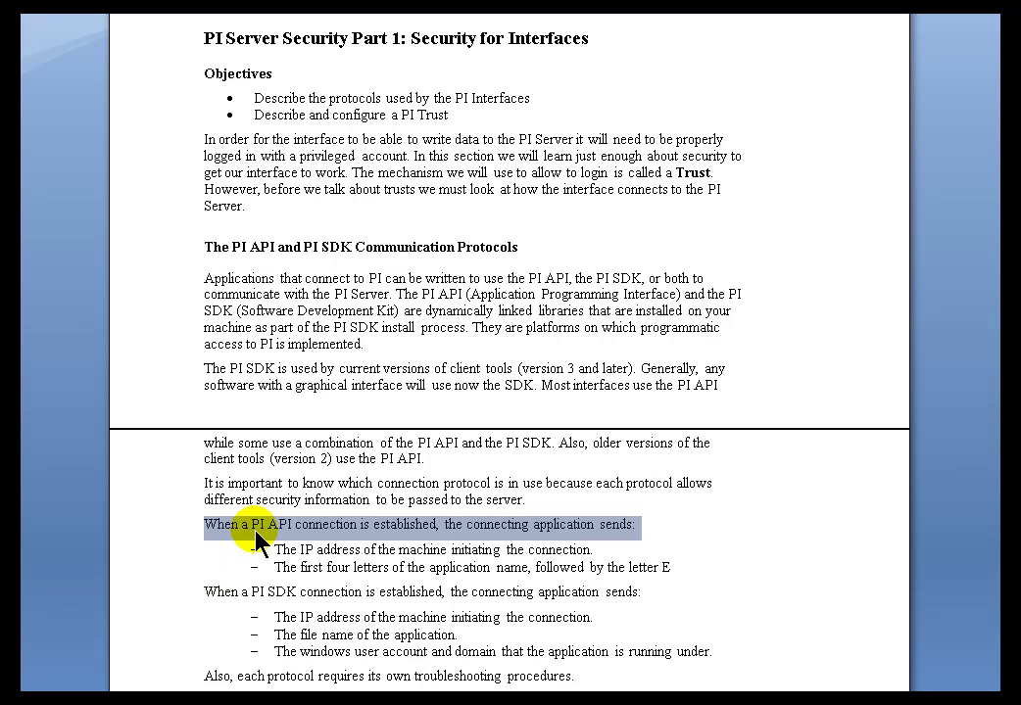
{"action": "left_click", "coordinate": [155, 596]}
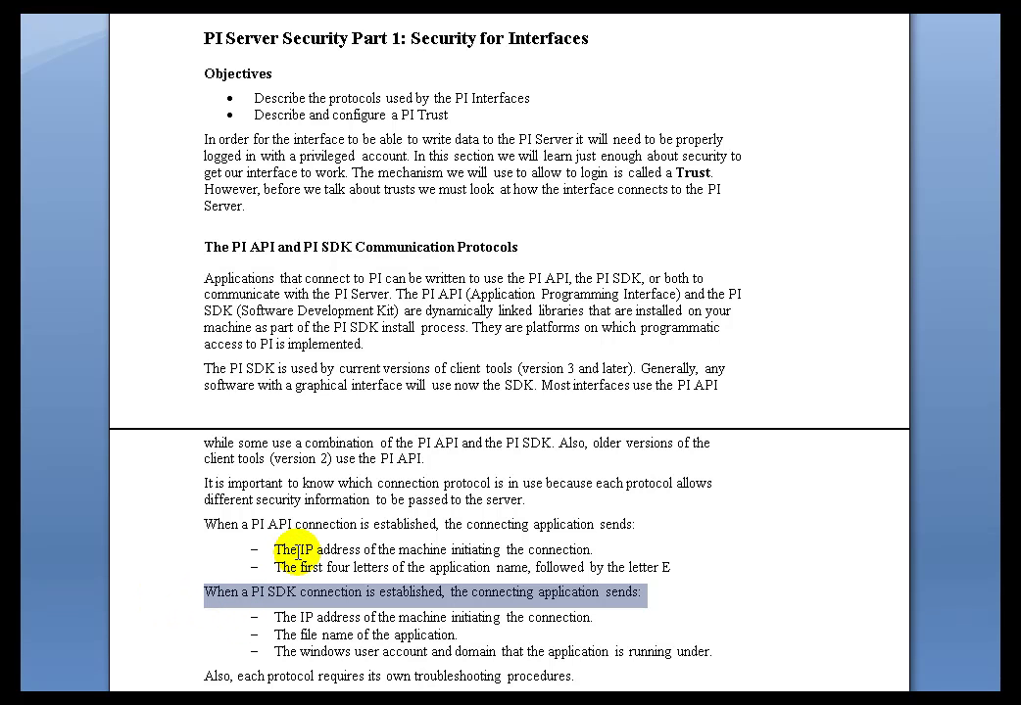
{"action": "left_click", "coordinate": [157, 529]}
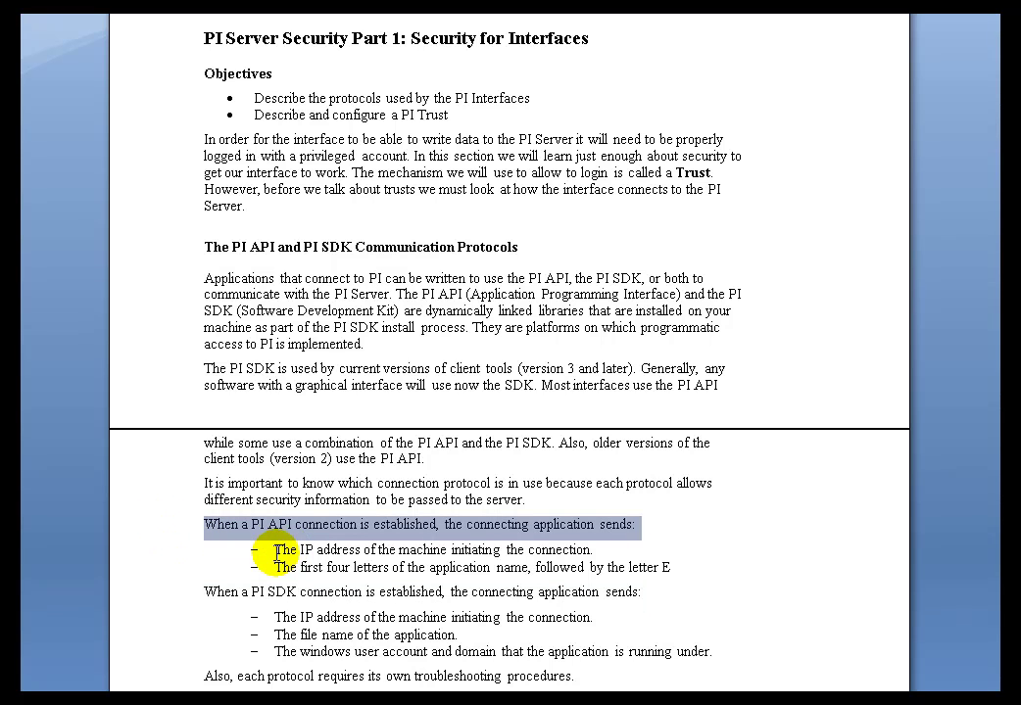
{"action": "left_click_drag", "start_coordinate": [275, 549], "coordinate": [598, 549]}
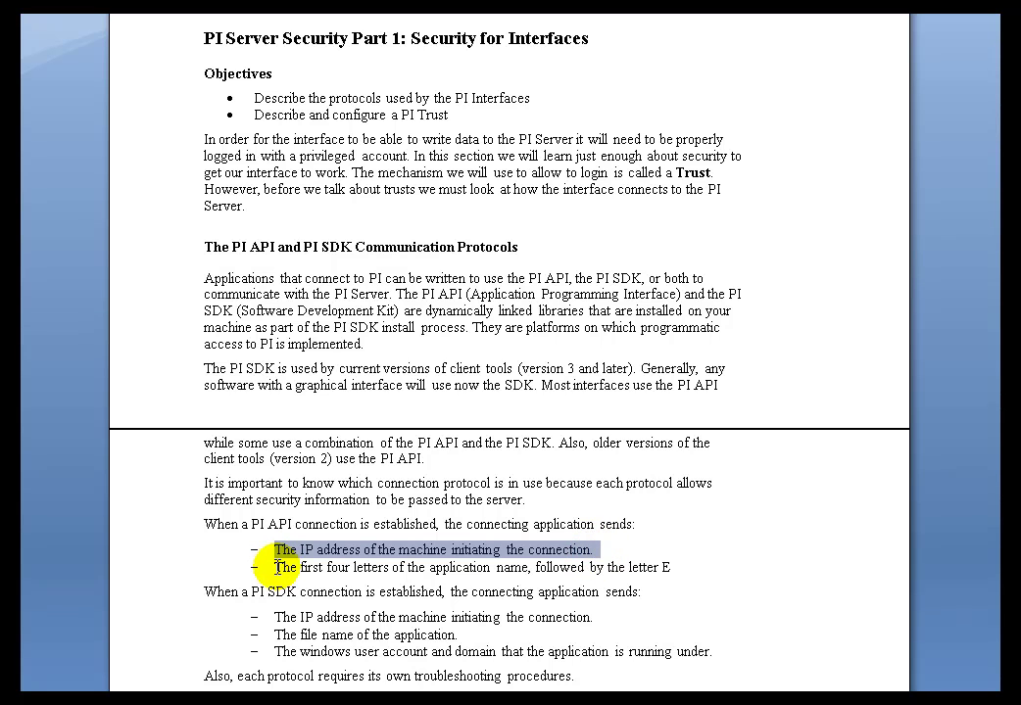
Step: Emphasize 'application name' in the bullet about the first four letters, then clear the selection
{"action": "left_click_drag", "start_coordinate": [274, 566], "coordinate": [676, 580]}
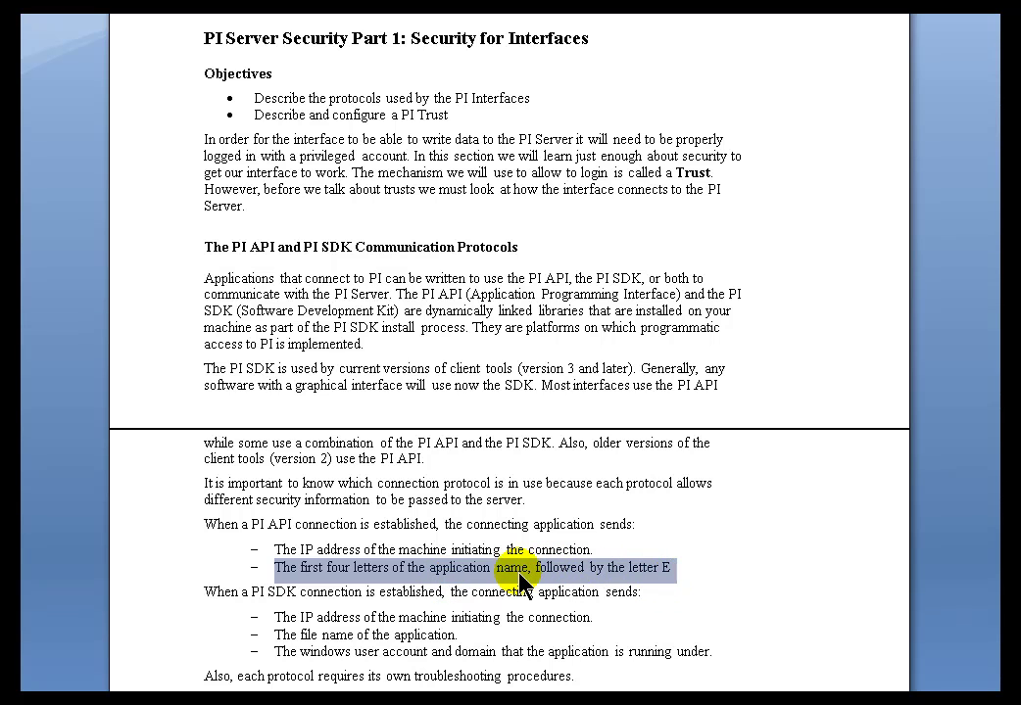
{"action": "left_click", "coordinate": [662, 569]}
{"action": "double_click", "coordinate": [458, 569]}
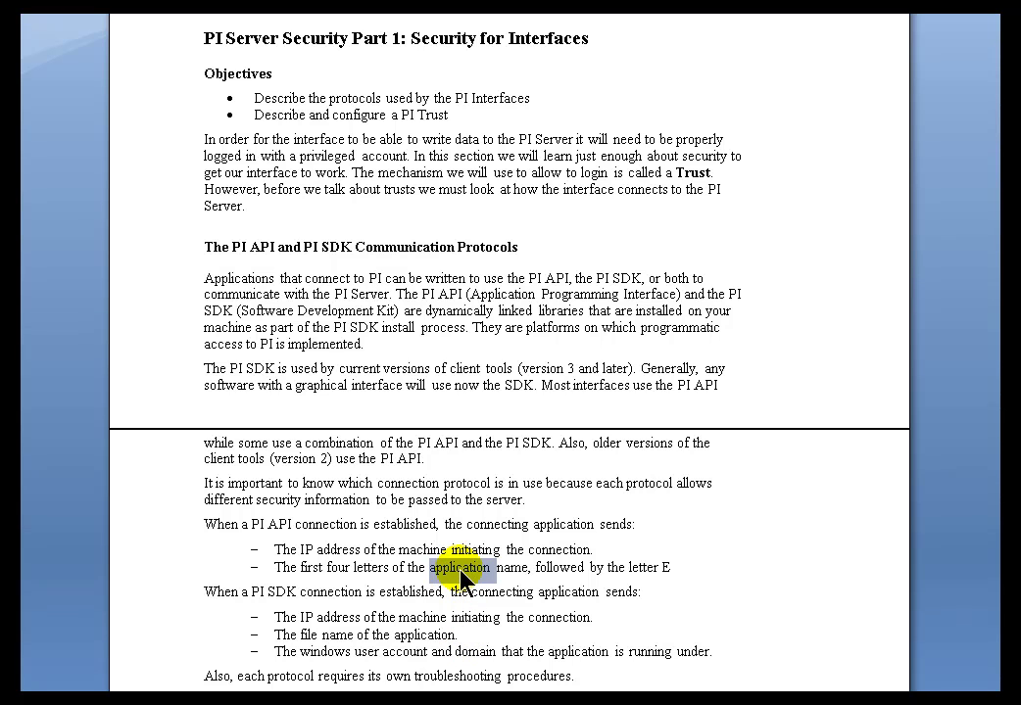
{"action": "left_click", "coordinate": [461, 573]}
{"action": "double_click", "coordinate": [460, 569]}
{"action": "left_click", "coordinate": [463, 572]}
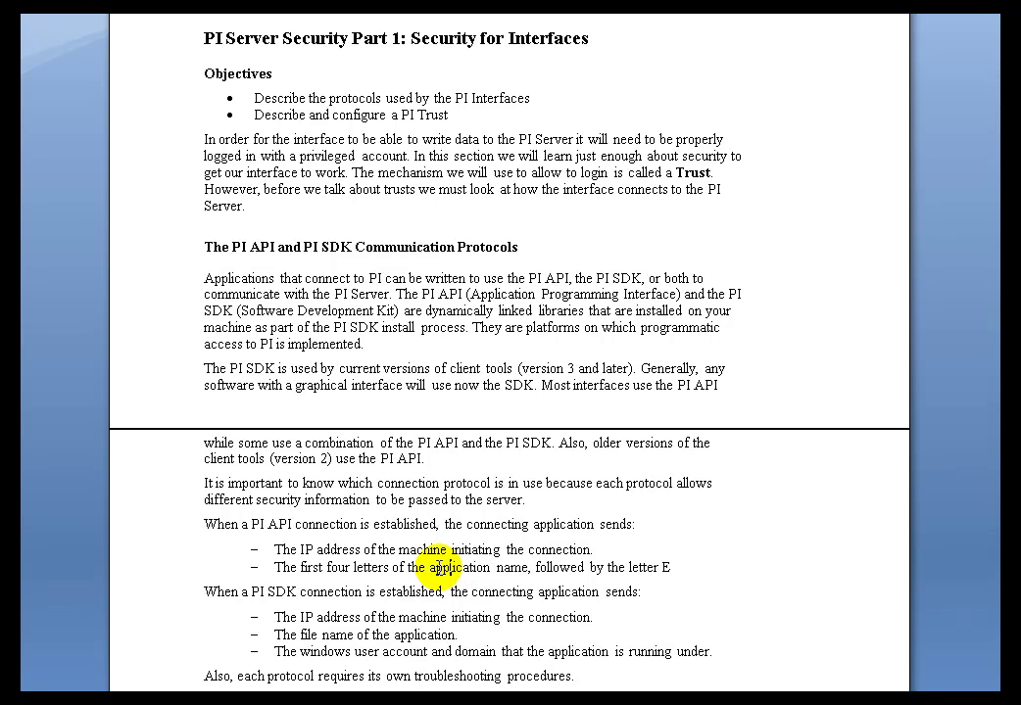
{"action": "left_click_drag", "start_coordinate": [429, 570], "coordinate": [520, 574]}
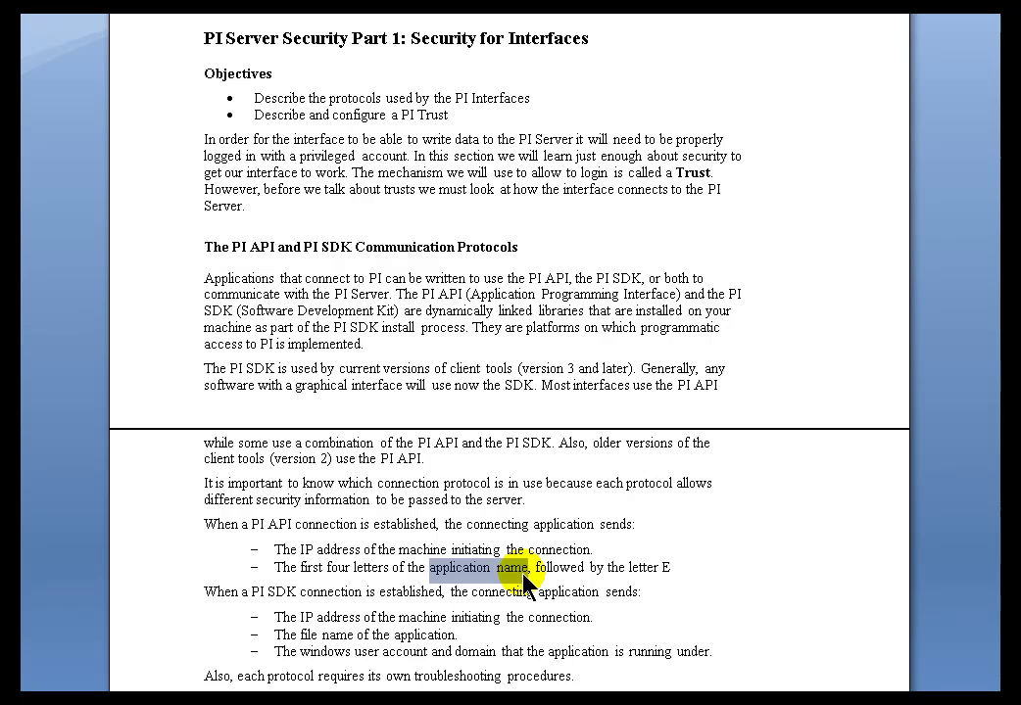
{"action": "left_click", "coordinate": [428, 569]}
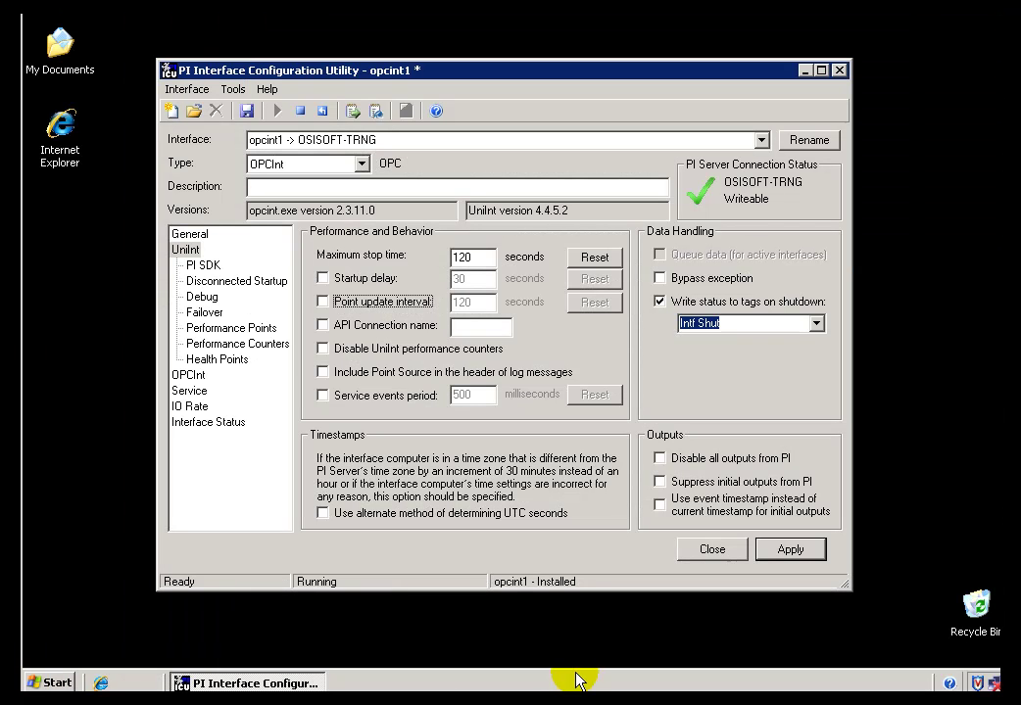
Step: On opcint1's UniInt page, toggle API Connection name on and off, leaving it unchecked
{"action": "left_click", "coordinate": [184, 250]}
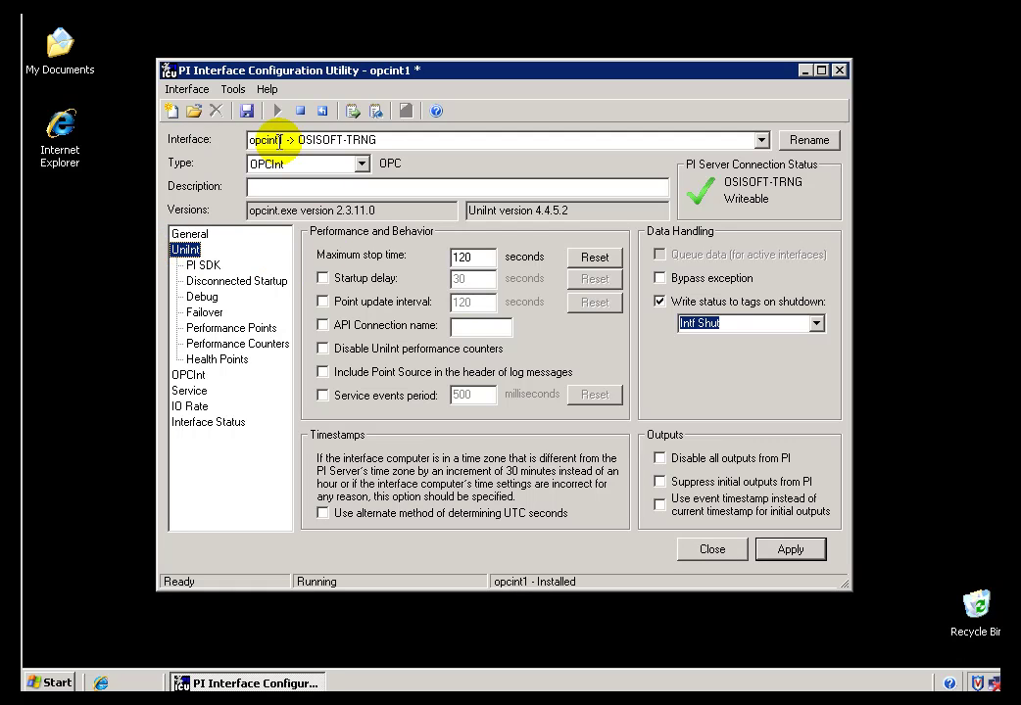
{"action": "left_click", "coordinate": [324, 330]}
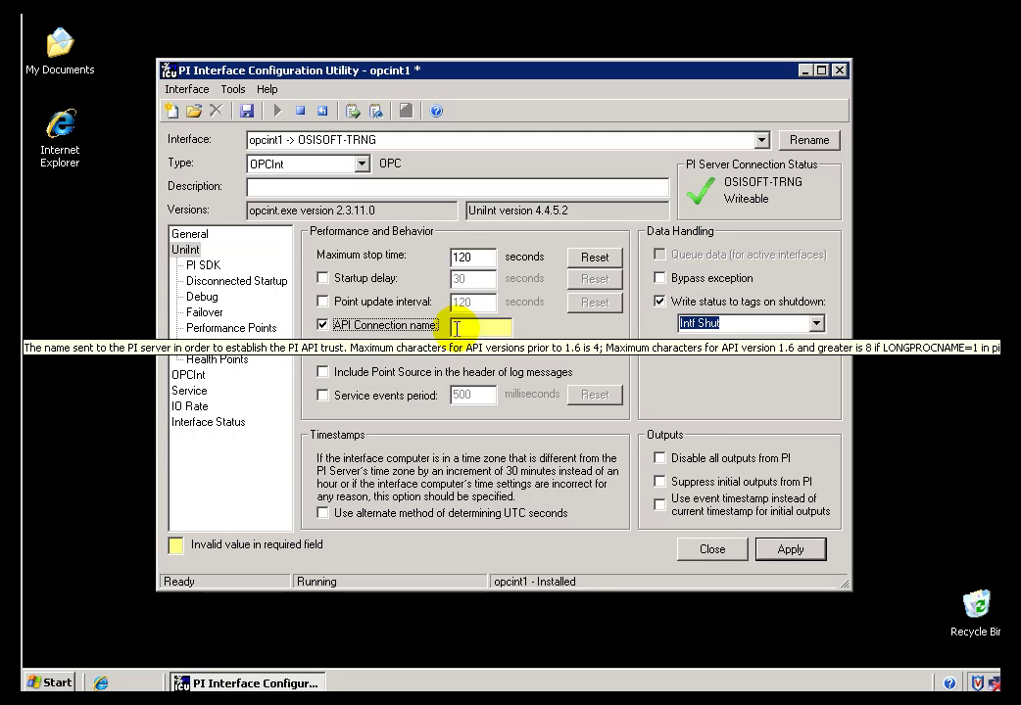
{"action": "left_click", "coordinate": [323, 326]}
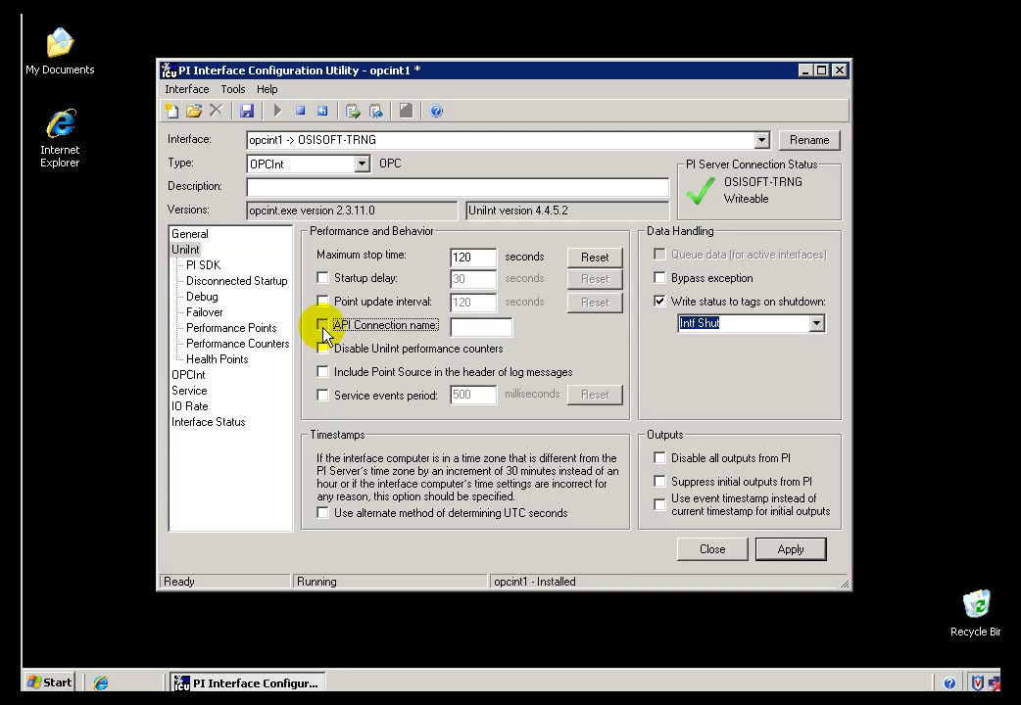
{"action": "left_click", "coordinate": [323, 329]}
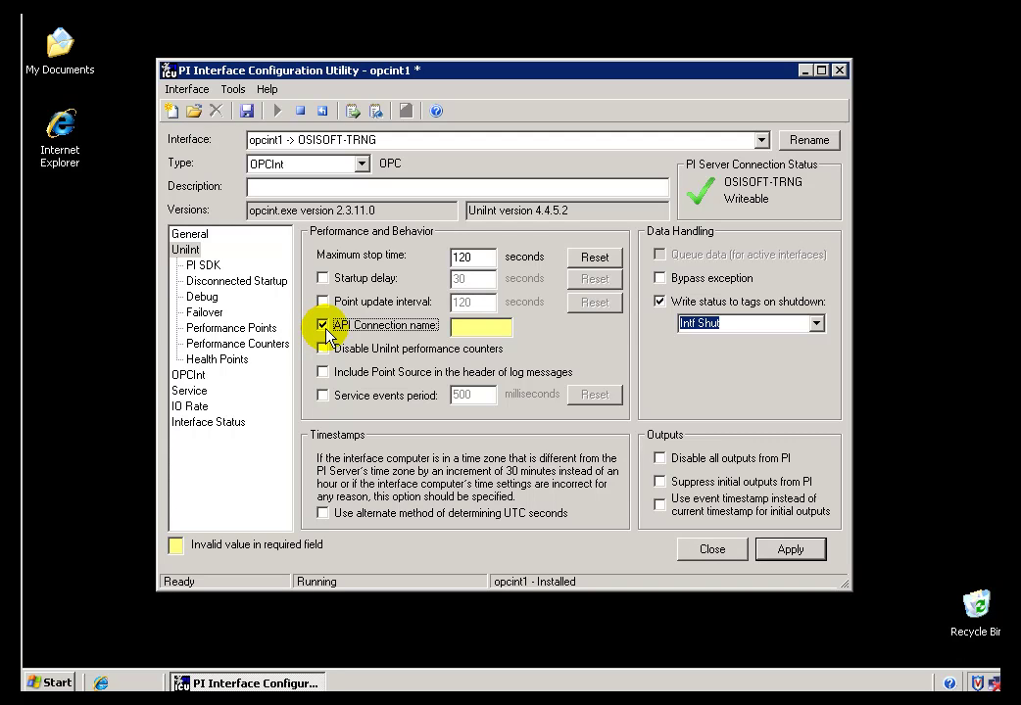
{"action": "left_click", "coordinate": [324, 329]}
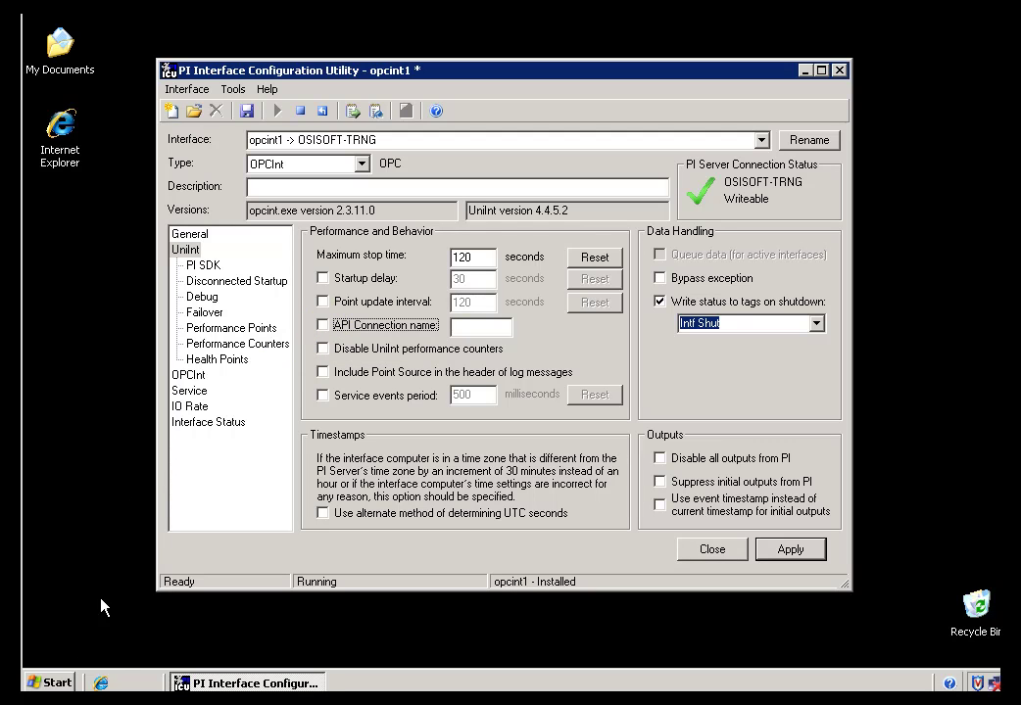
{"action": "left_click", "coordinate": [49, 684]}
Step: Launch PI System Management Tools and open Operation > Message Logs
{"action": "left_click", "coordinate": [108, 392]}
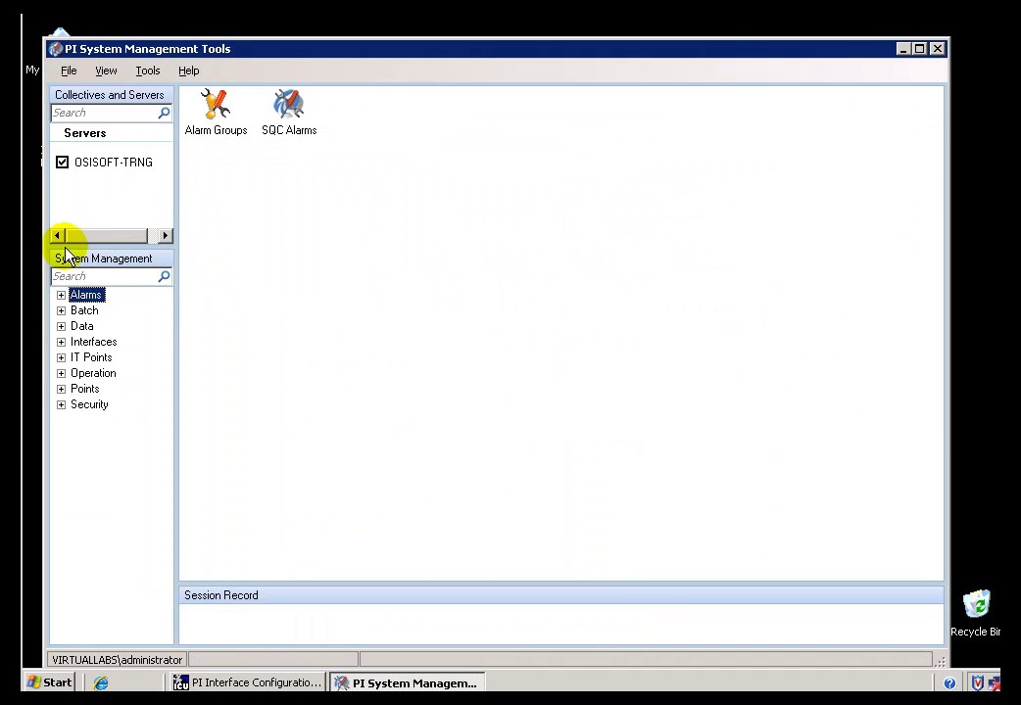
{"action": "left_click", "coordinate": [61, 375]}
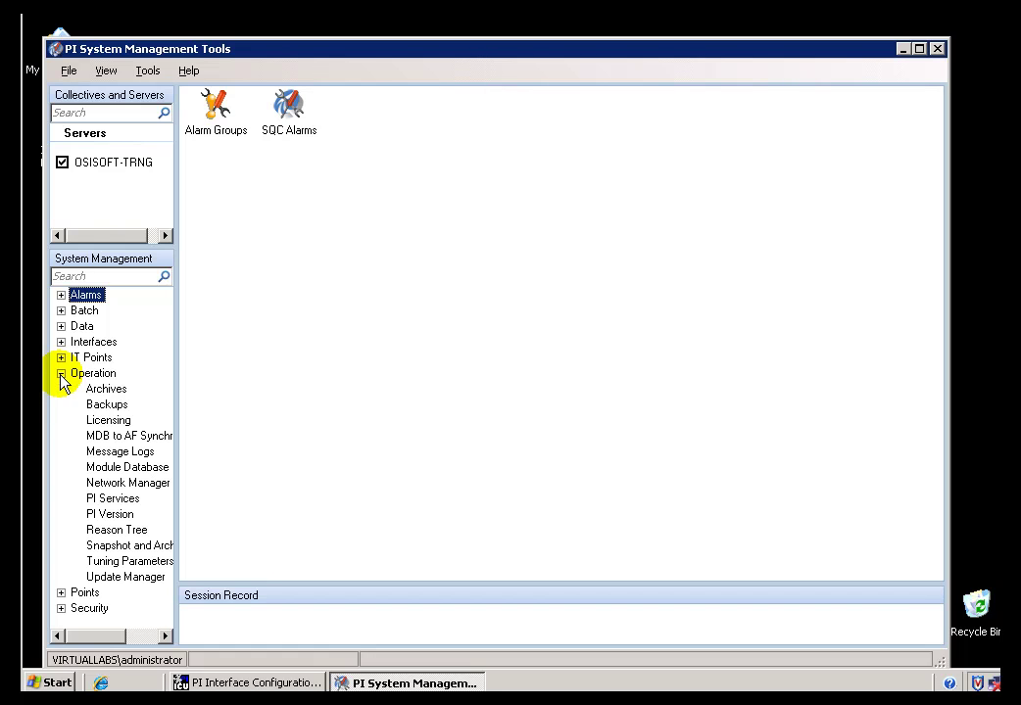
{"action": "left_click", "coordinate": [94, 454]}
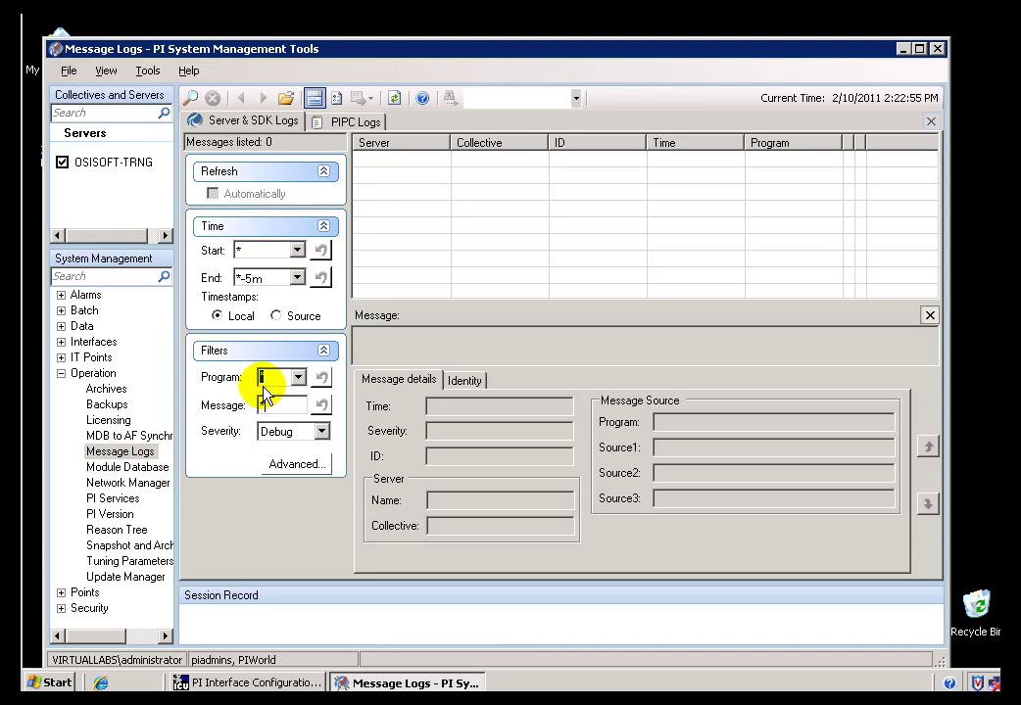
Step: Set the log search end time to *-8h and the message filter to *opc*
{"action": "left_click", "coordinate": [259, 279]}
{"action": "type", "text": "*-5h"}
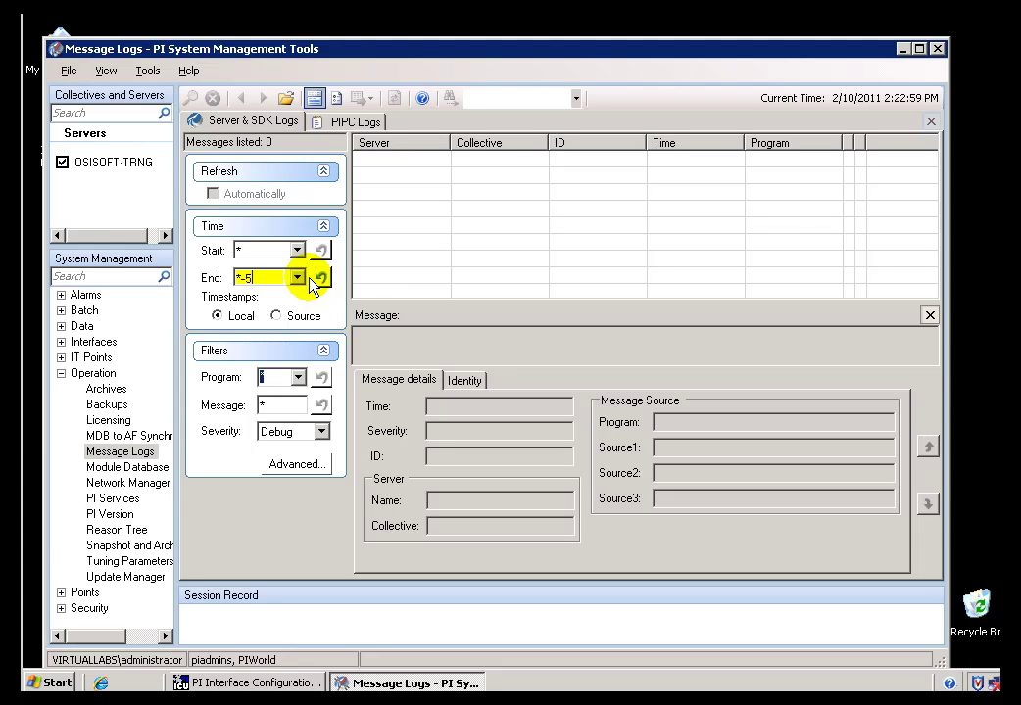
{"action": "key", "text": "BackSpace"}
{"action": "key", "text": "BackSpace"}
{"action": "type", "text": "8h"}
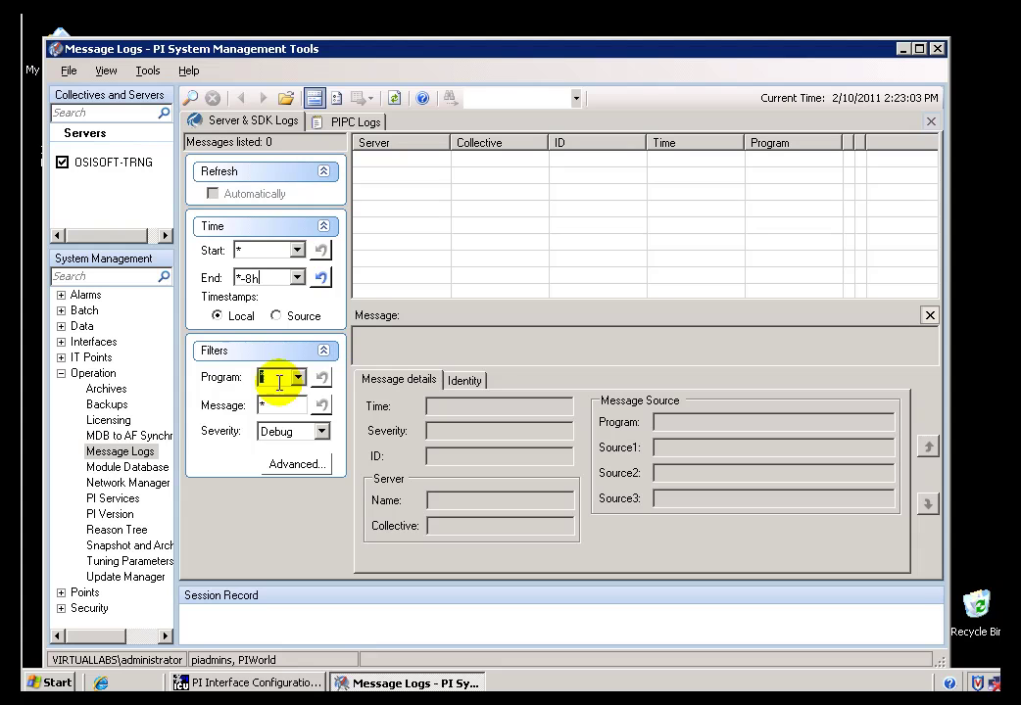
{"action": "left_click", "coordinate": [277, 407]}
{"action": "type", "text": "*opc*"}
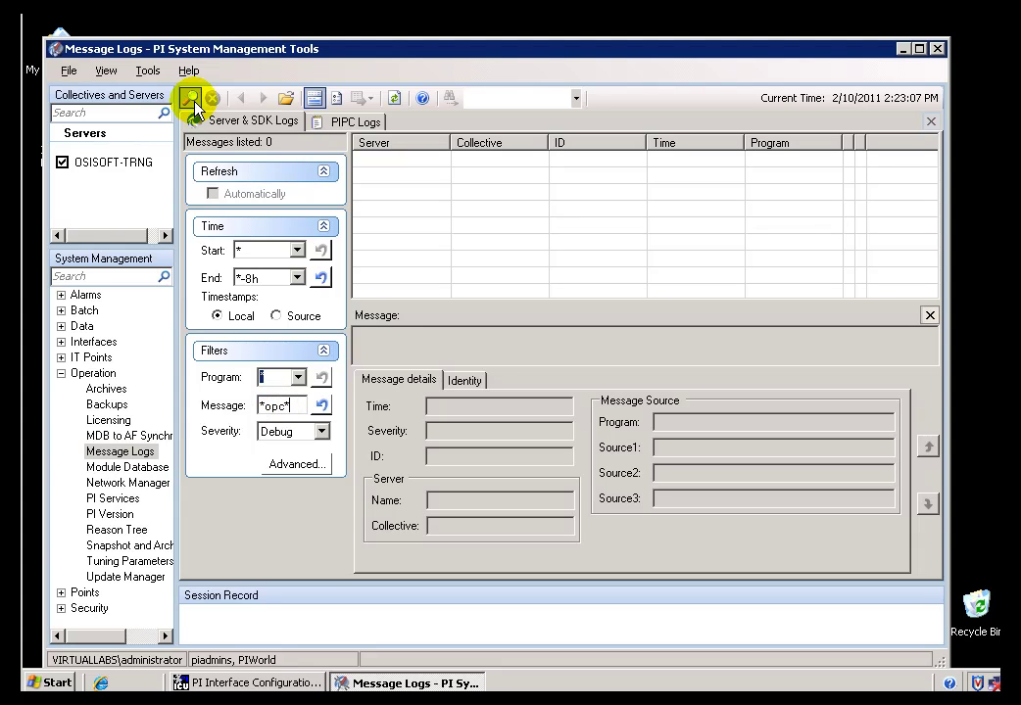
Step: Search to list the 15 opc messages and highlight OPCpE in entry 7076
{"action": "left_click", "coordinate": [192, 97]}
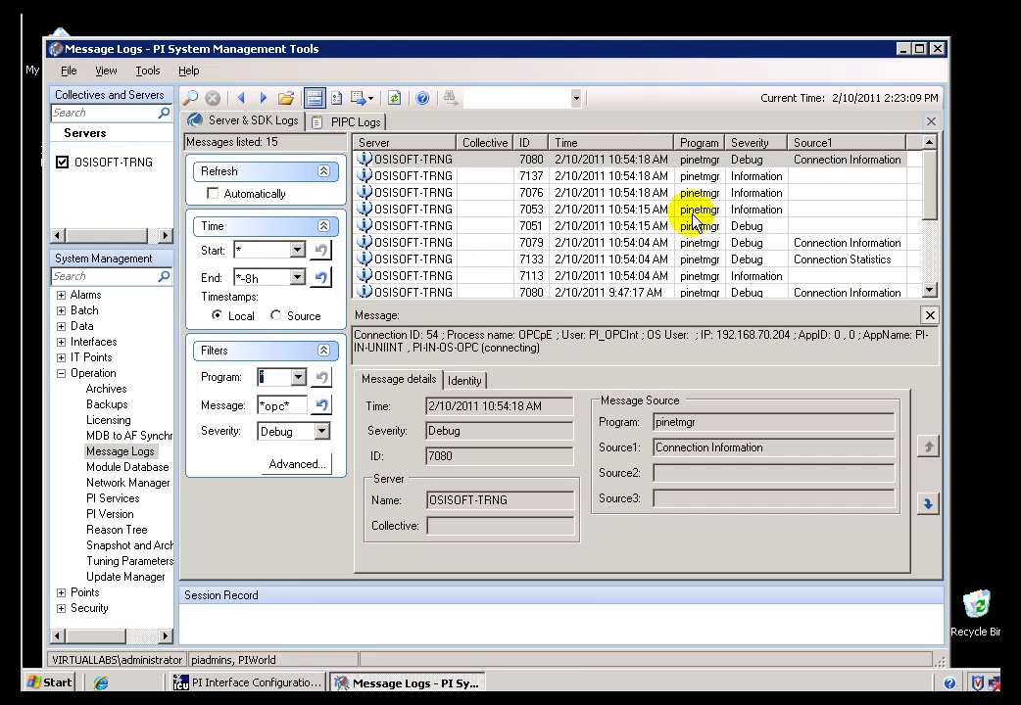
{"action": "left_click", "coordinate": [679, 211]}
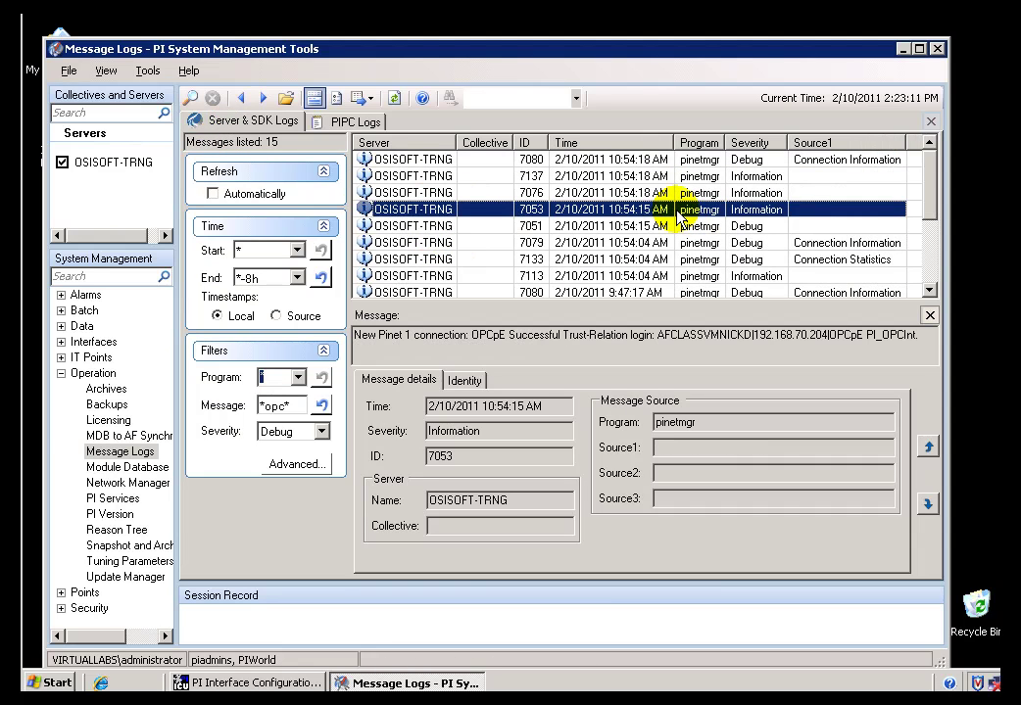
{"action": "left_click", "coordinate": [676, 194]}
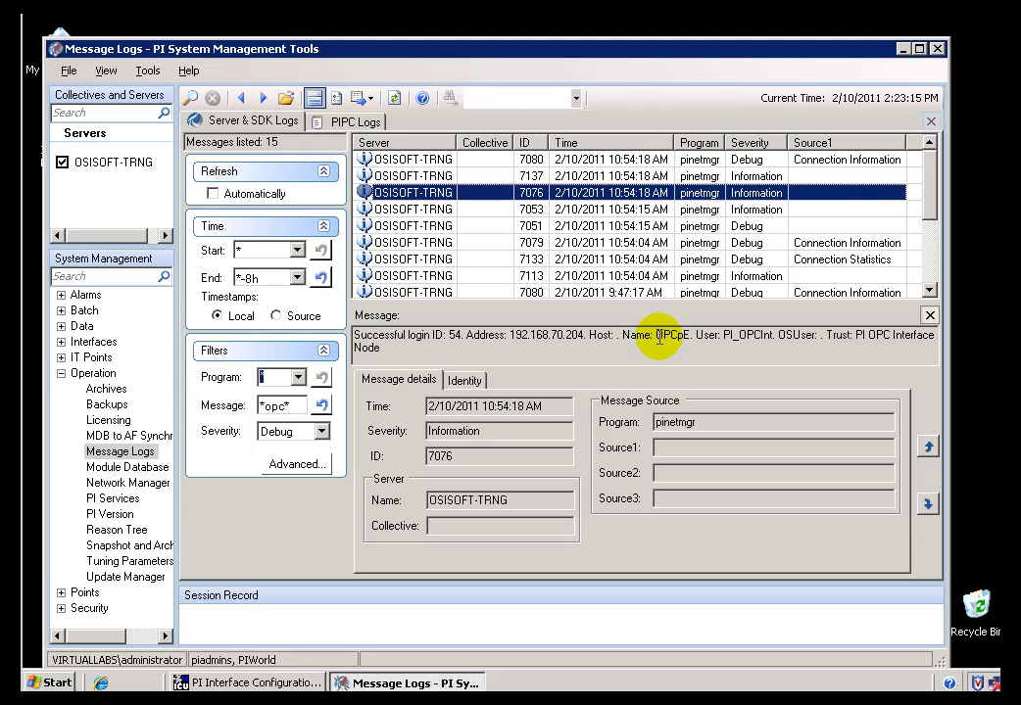
{"action": "left_click_drag", "start_coordinate": [656, 340], "coordinate": [690, 338]}
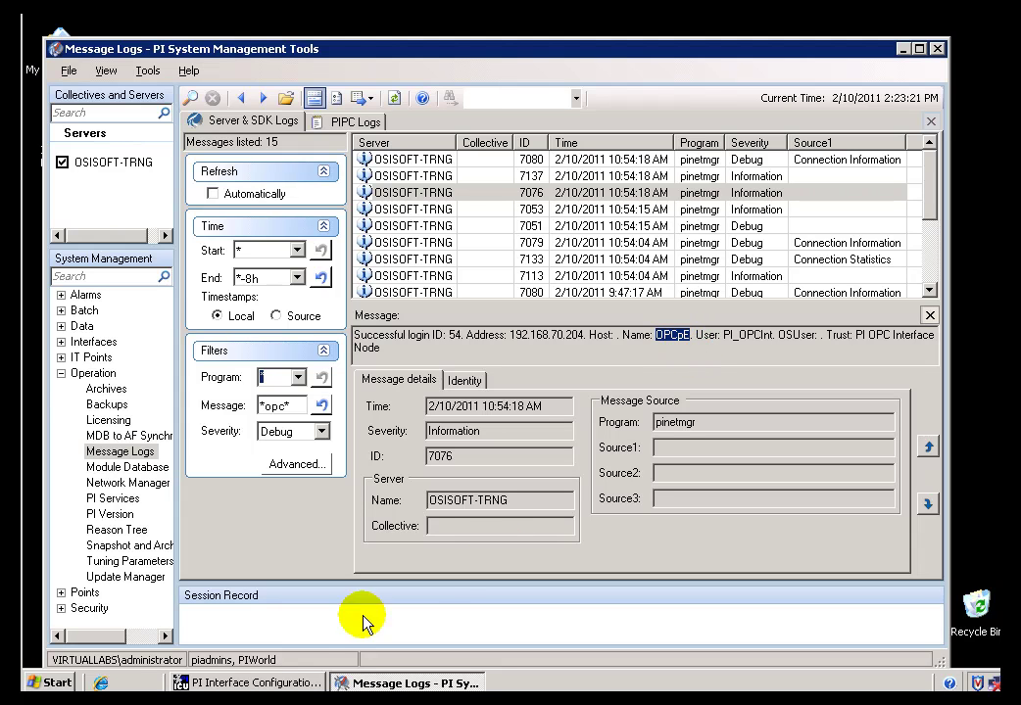
Step: Compare with the ICU window, reselect log entry 7076, and return to the ICU
{"action": "left_click", "coordinate": [254, 683]}
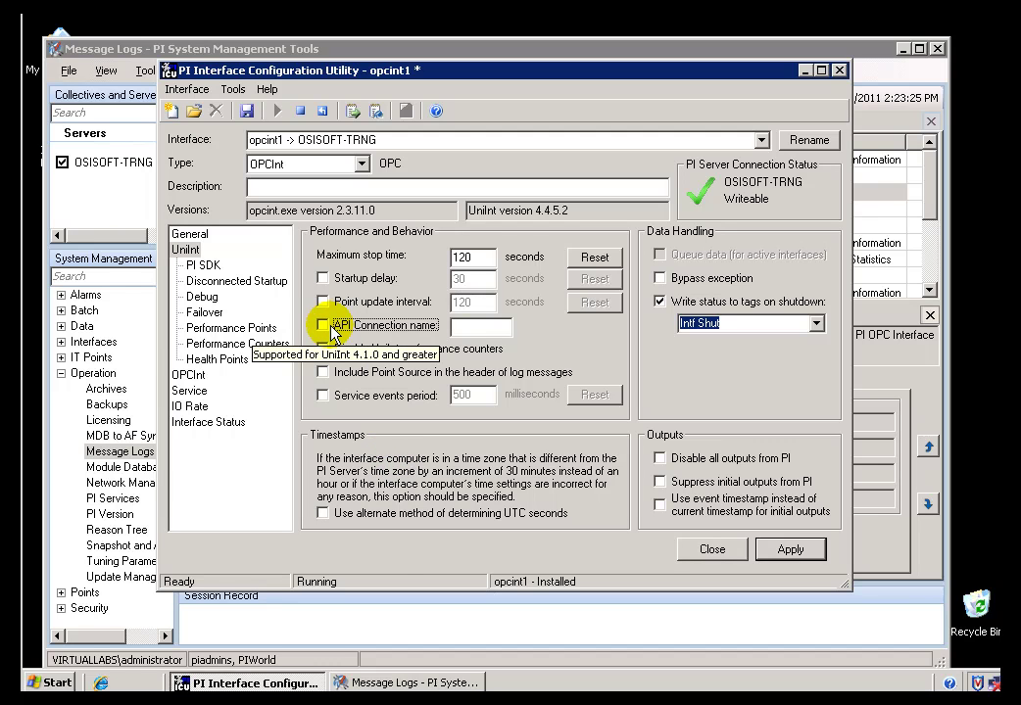
{"action": "left_click", "coordinate": [402, 683]}
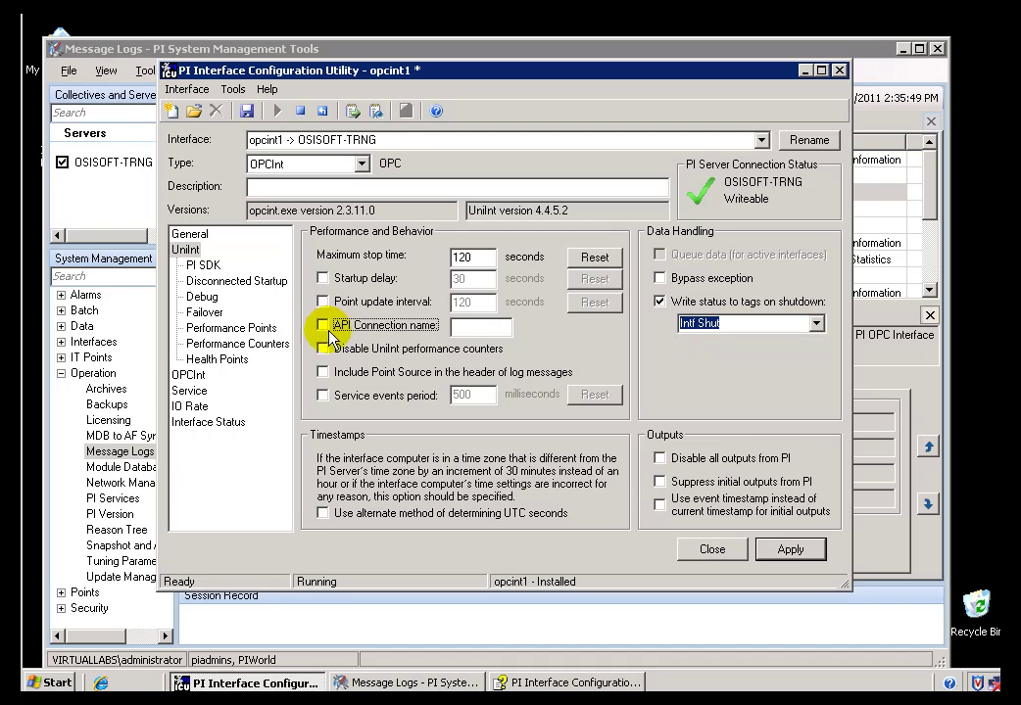
{"action": "left_click", "coordinate": [108, 47]}
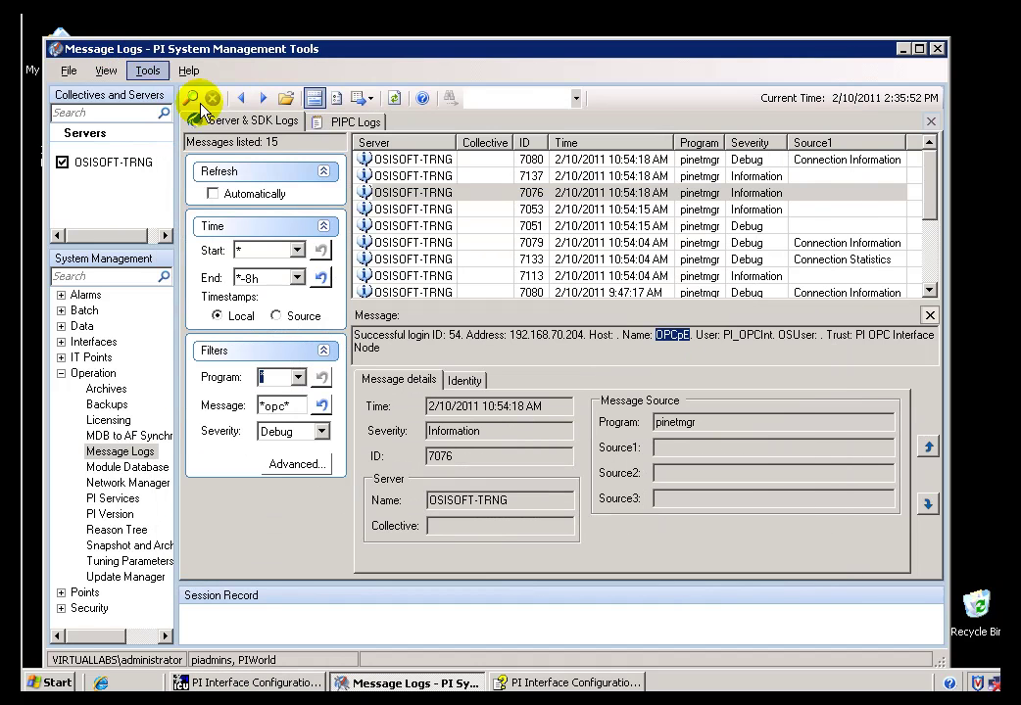
{"action": "left_click", "coordinate": [441, 193]}
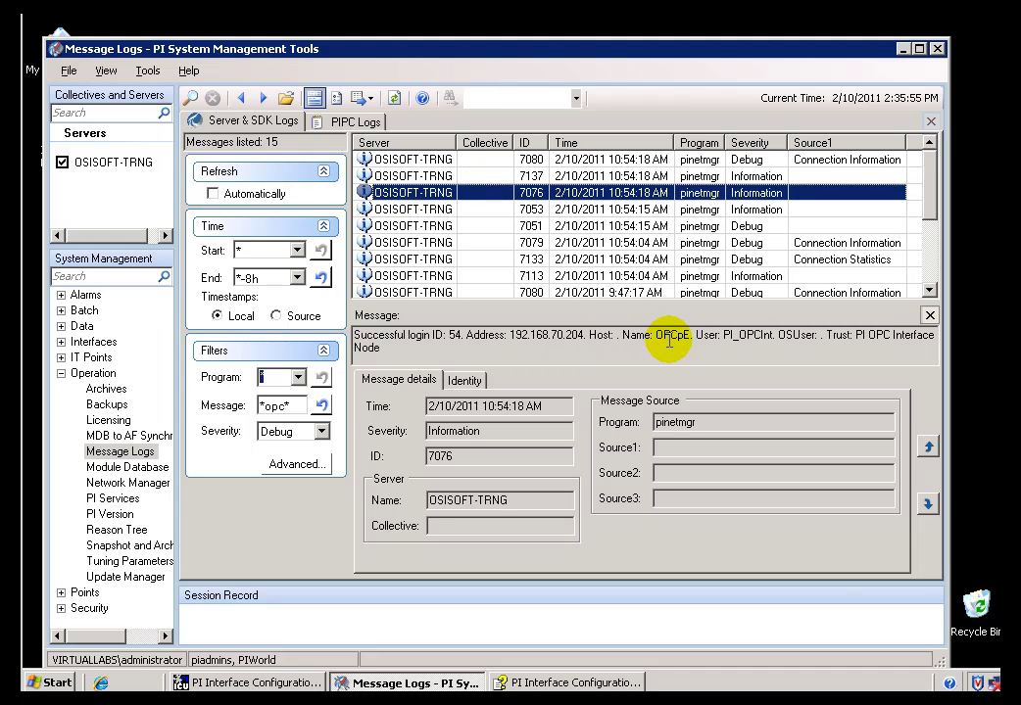
{"action": "left_click", "coordinate": [270, 682]}
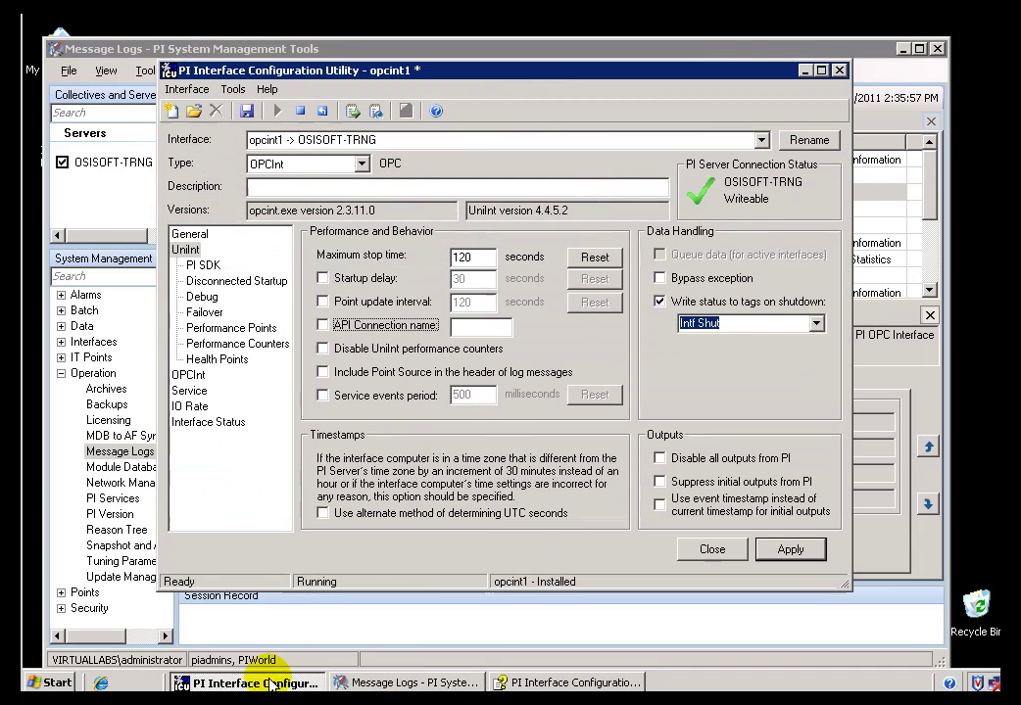
Step: Check API Connection name for opcint1 and place the cursor in its empty name field
{"action": "left_click", "coordinate": [323, 325]}
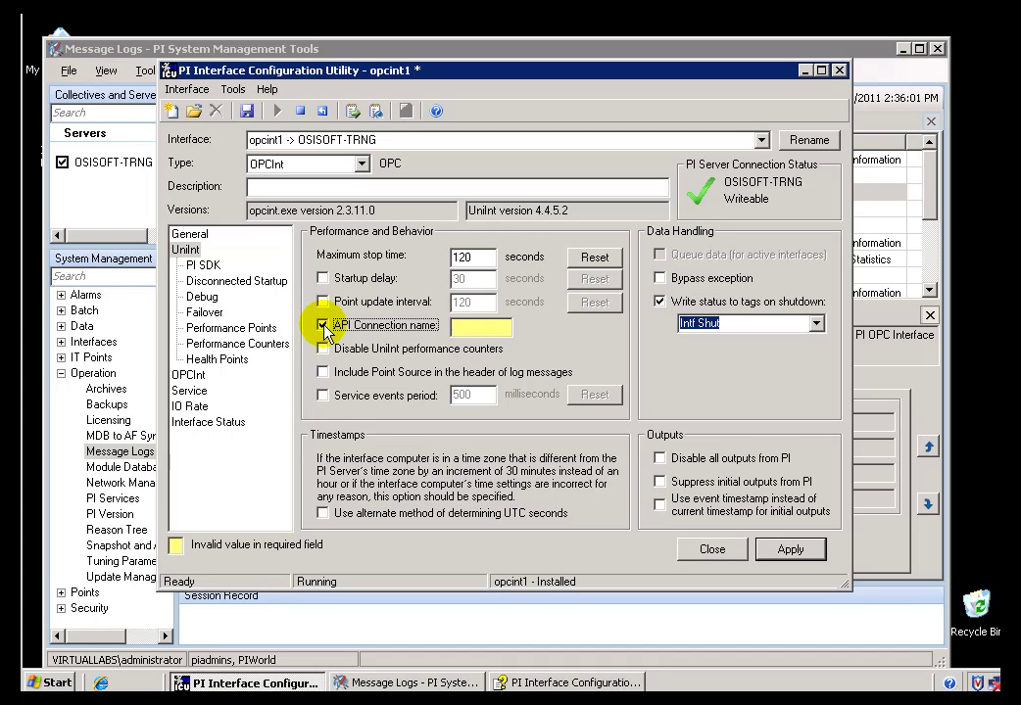
{"action": "left_click", "coordinate": [457, 326]}
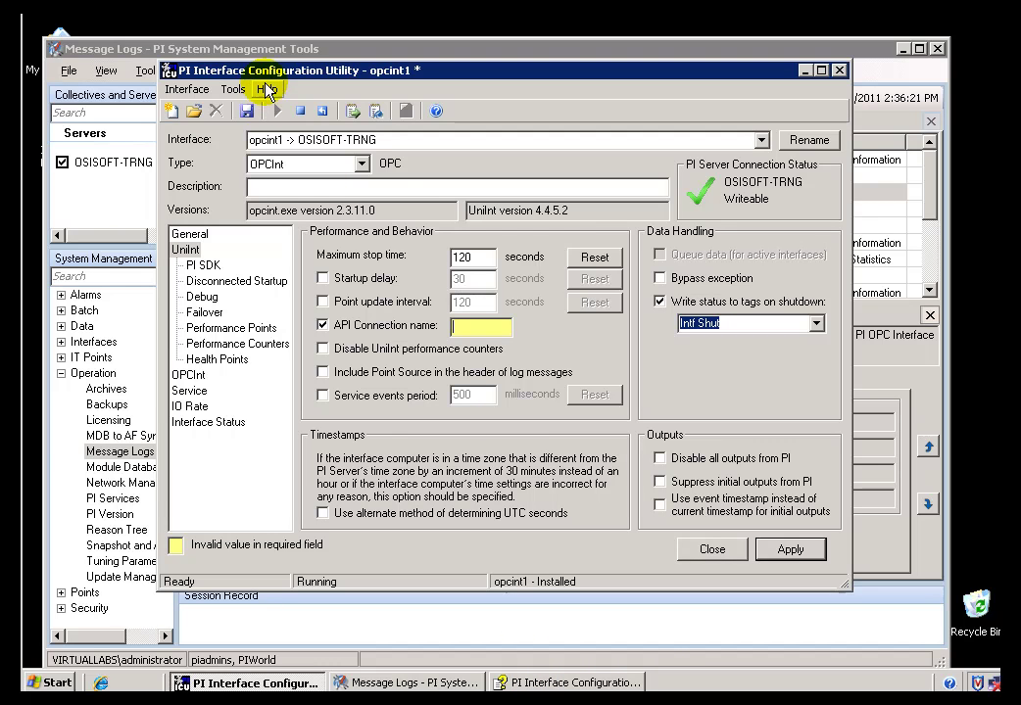
Step: Open the manual's API Connection name topic, highlighting PI API 1.6, PIClient.ini and LONGPROCNAME=1
{"action": "left_click", "coordinate": [267, 90]}
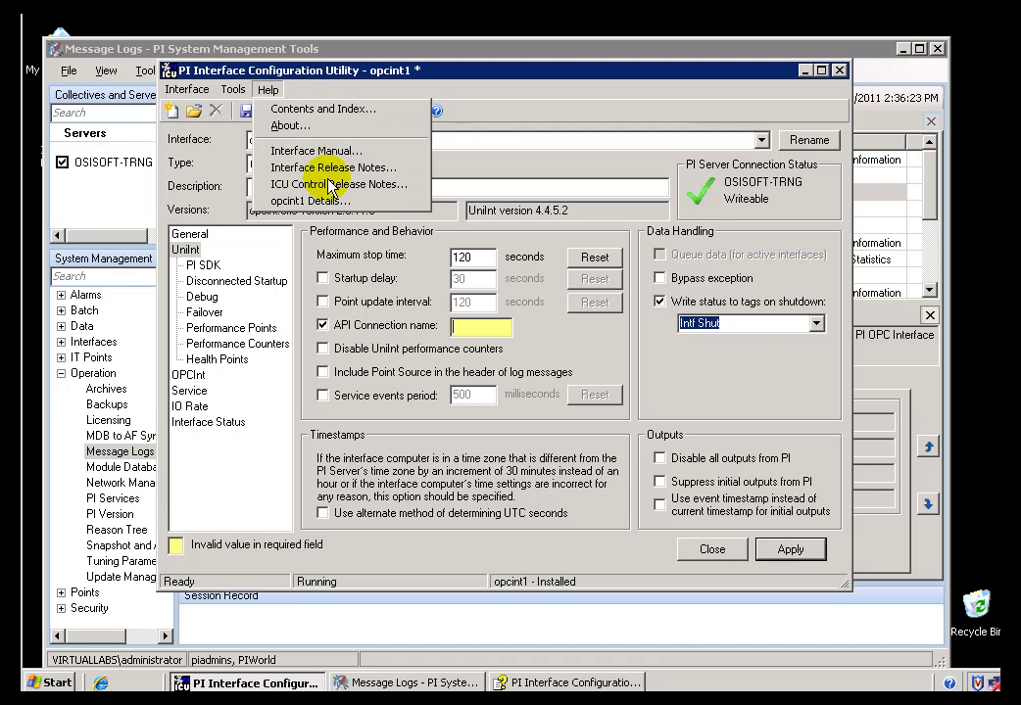
{"action": "key", "text": "F1"}
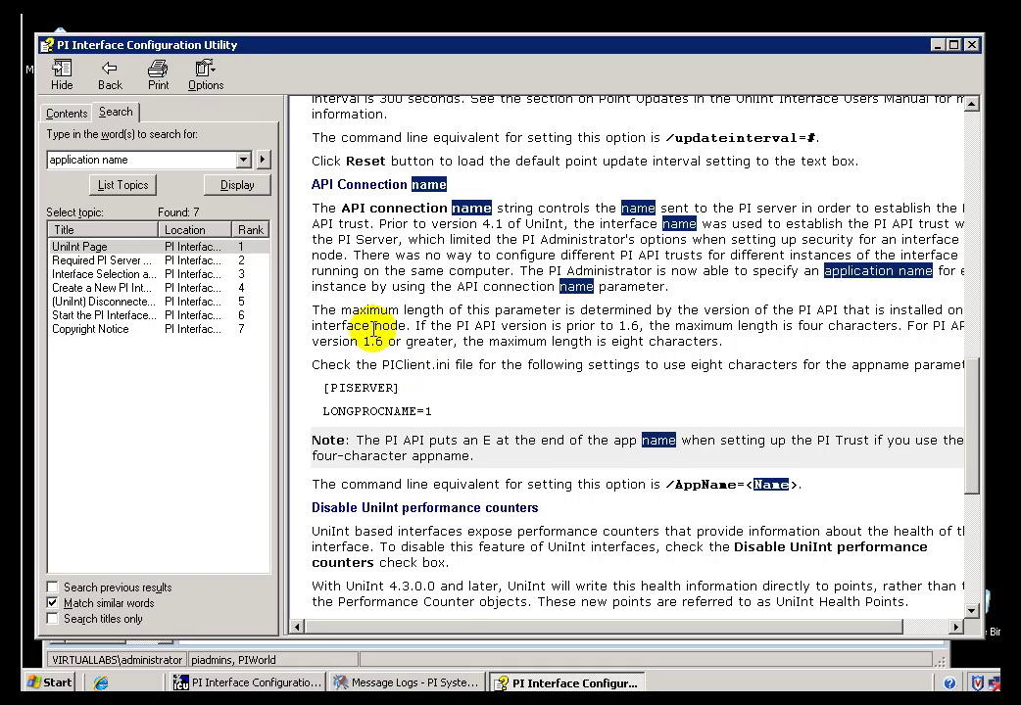
{"action": "left_click_drag", "start_coordinate": [618, 326], "coordinate": [643, 327]}
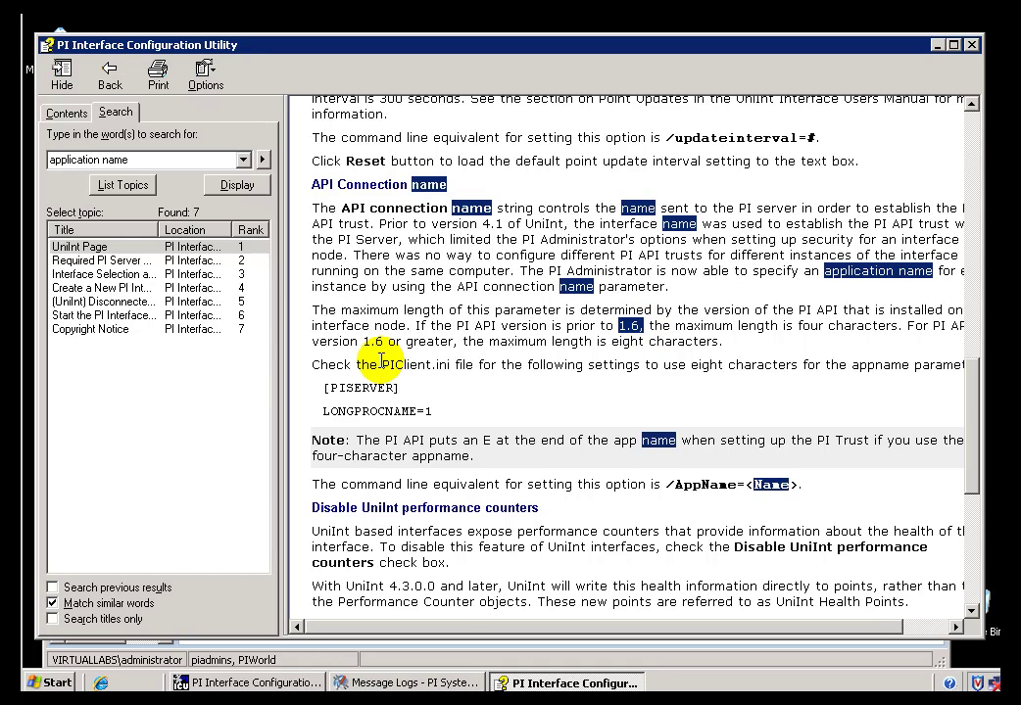
{"action": "left_click_drag", "start_coordinate": [382, 365], "coordinate": [447, 376]}
{"action": "left_click", "coordinate": [449, 411]}
{"action": "left_click_drag", "start_coordinate": [441, 420], "coordinate": [278, 387]}
{"action": "left_click", "coordinate": [456, 413]}
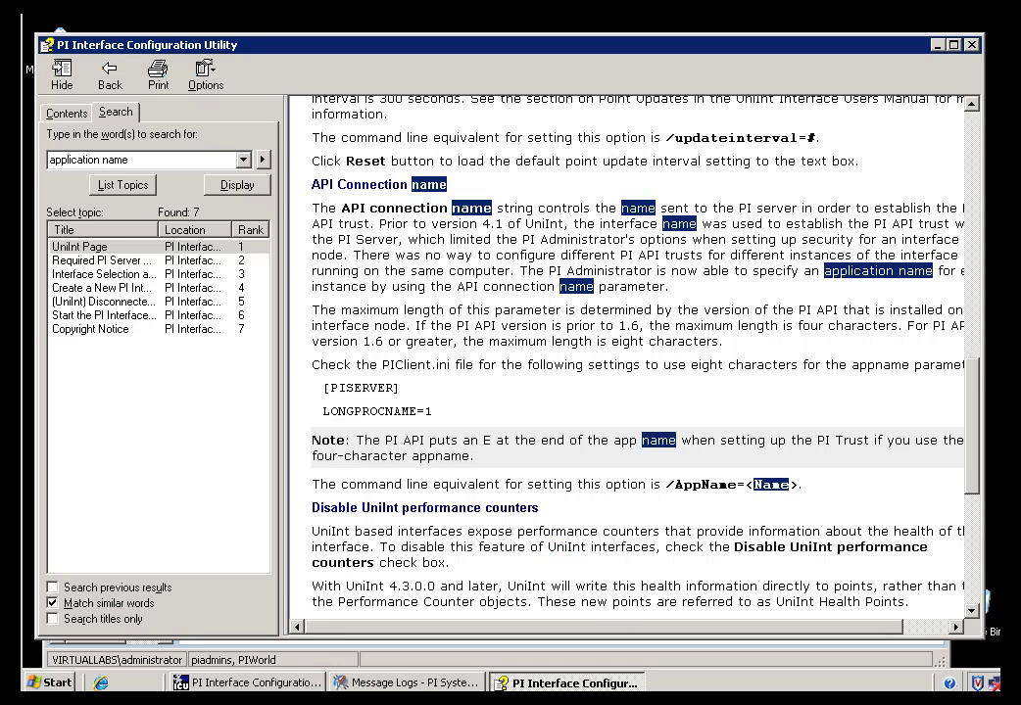
{"action": "left_click", "coordinate": [250, 684]}
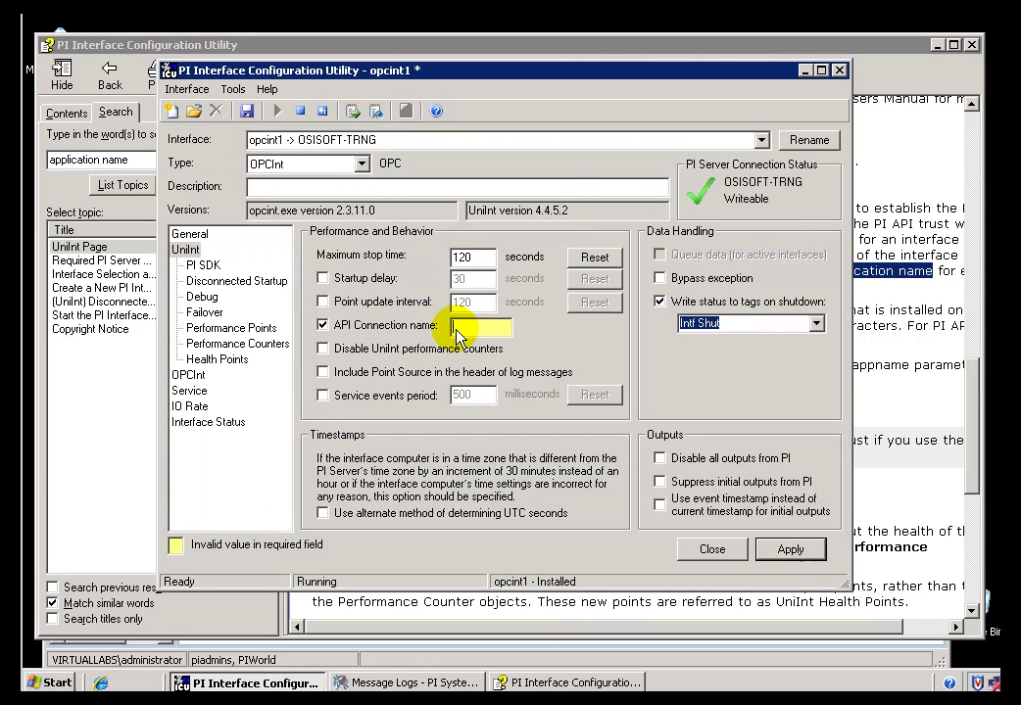
Step: Leave the API Connection name field blank and uncheck the option for opcint1
{"action": "left_click", "coordinate": [460, 329]}
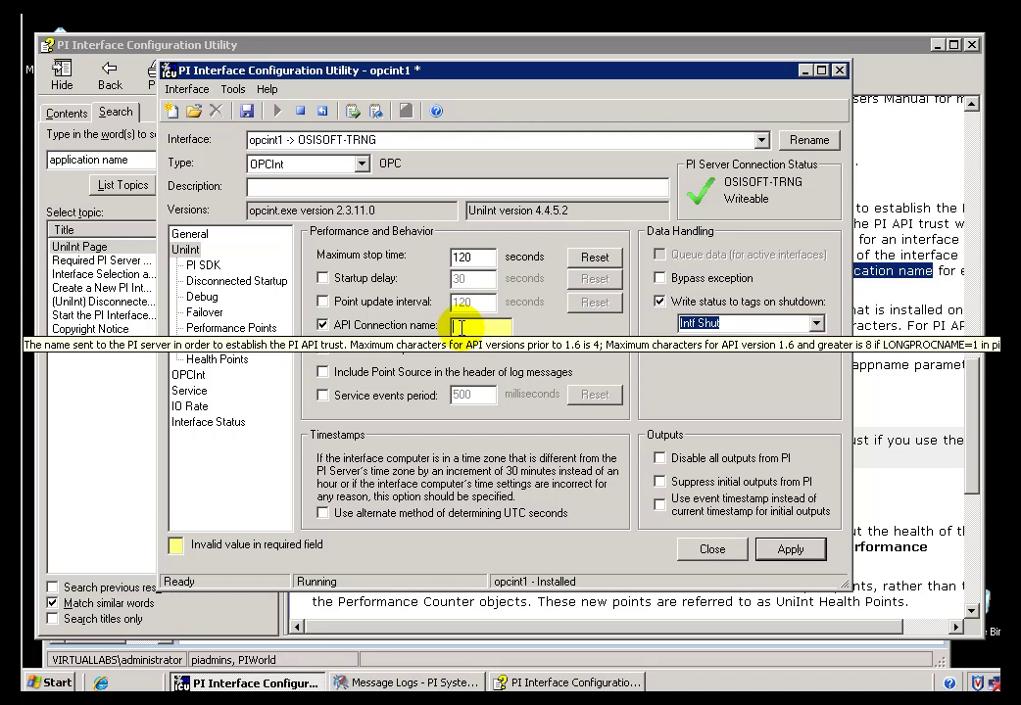
{"action": "left_click", "coordinate": [324, 326]}
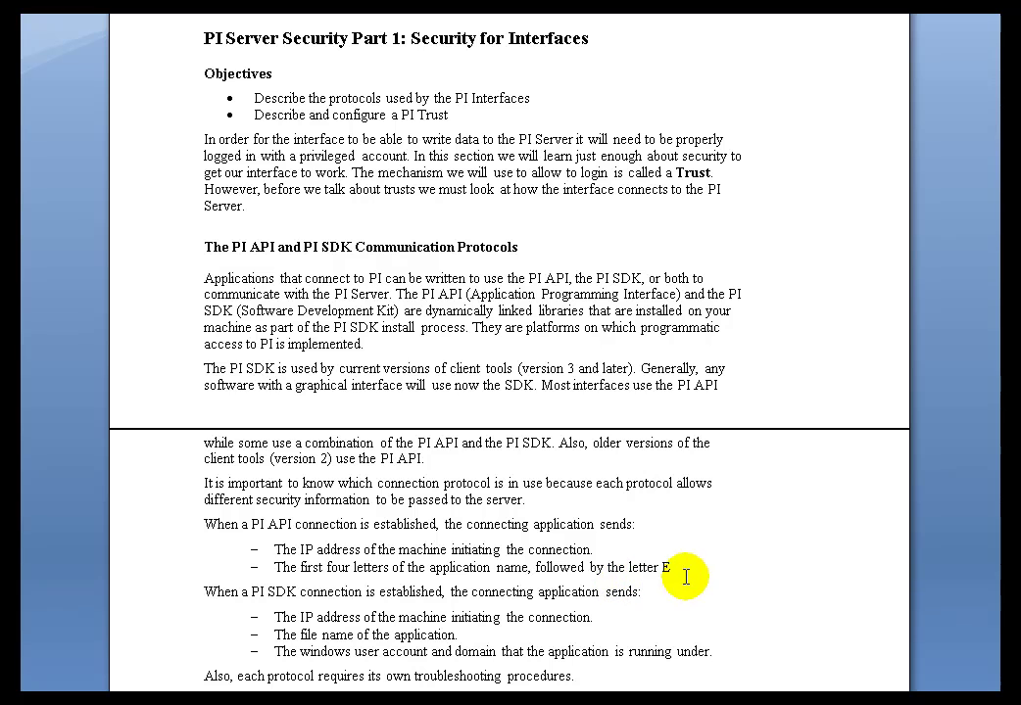
Step: Highlight the first-four-letters-plus-E line, the PI SDK mention, and the application file name line in turn
{"action": "left_click_drag", "start_coordinate": [676, 569], "coordinate": [294, 573]}
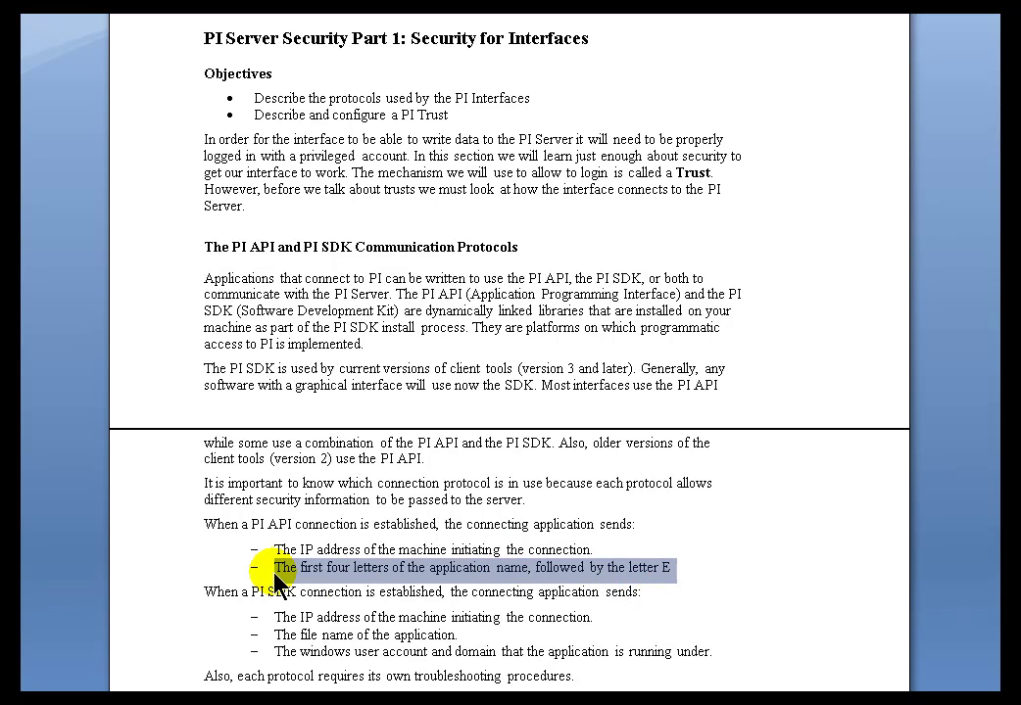
{"action": "left_click", "coordinate": [441, 576]}
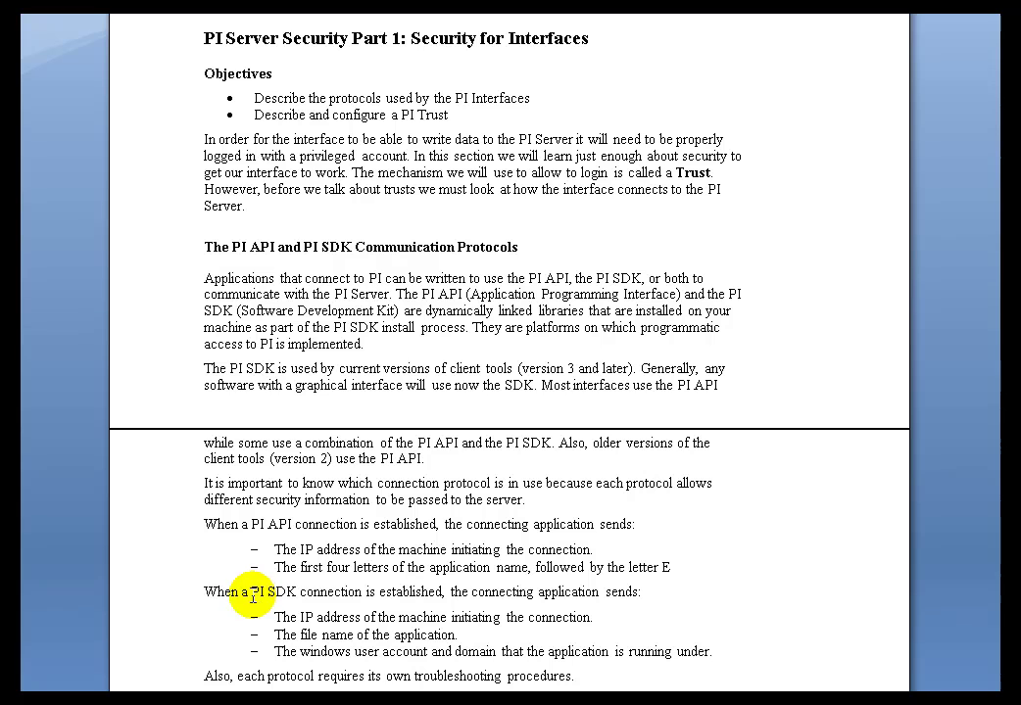
{"action": "left_click_drag", "start_coordinate": [252, 593], "coordinate": [366, 605]}
{"action": "left_click", "coordinate": [366, 595]}
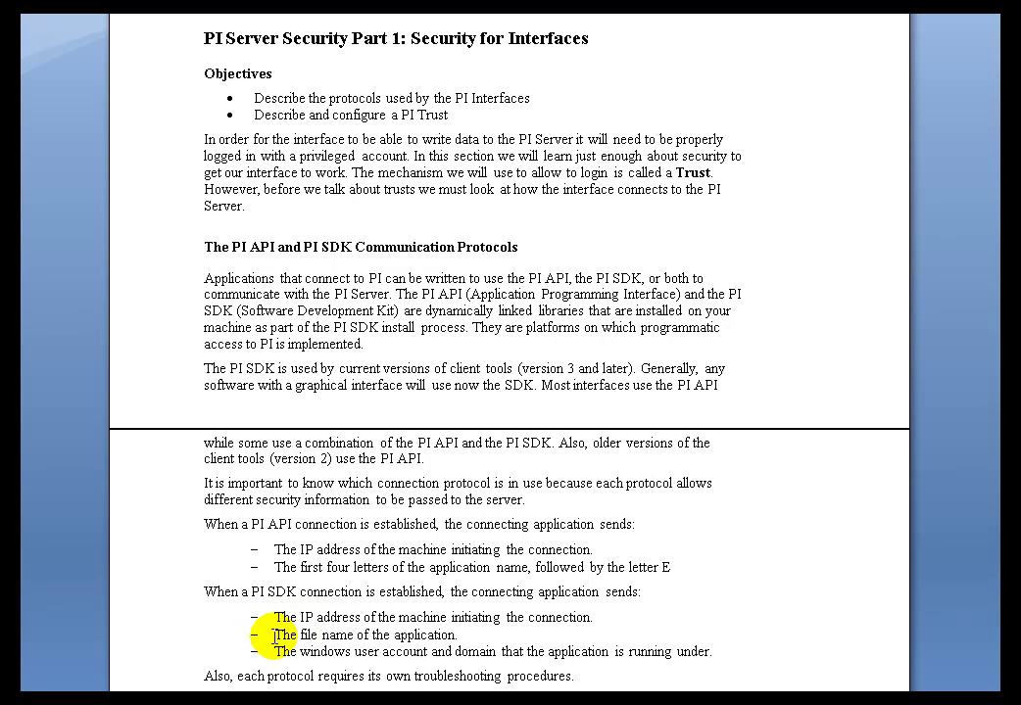
{"action": "left_click_drag", "start_coordinate": [276, 635], "coordinate": [474, 645]}
{"action": "left_click", "coordinate": [470, 639]}
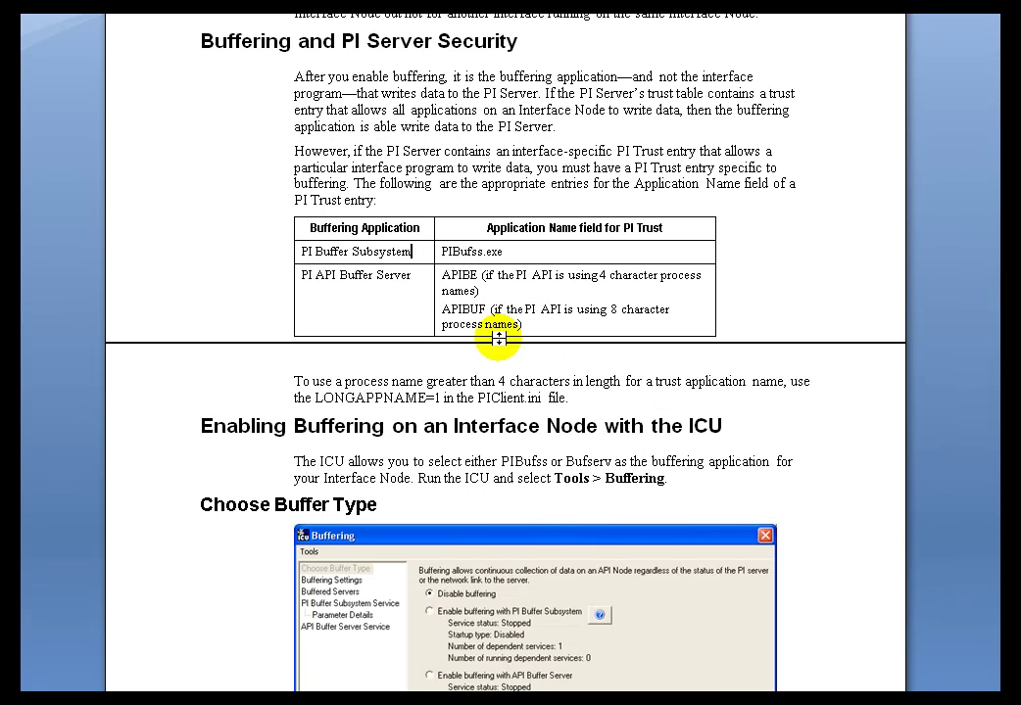
Step: Select the PIBufss.exe table cell, then highlight pibufss.exe in the buffer subsystem note
{"action": "left_click", "coordinate": [437, 255]}
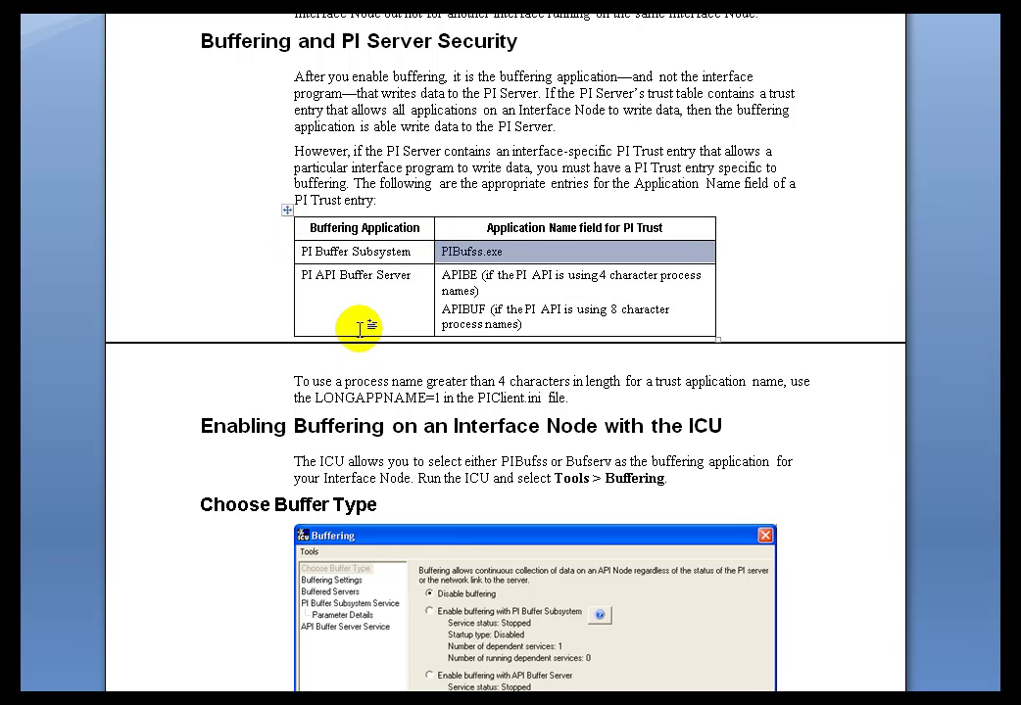
{"action": "left_click", "coordinate": [312, 296]}
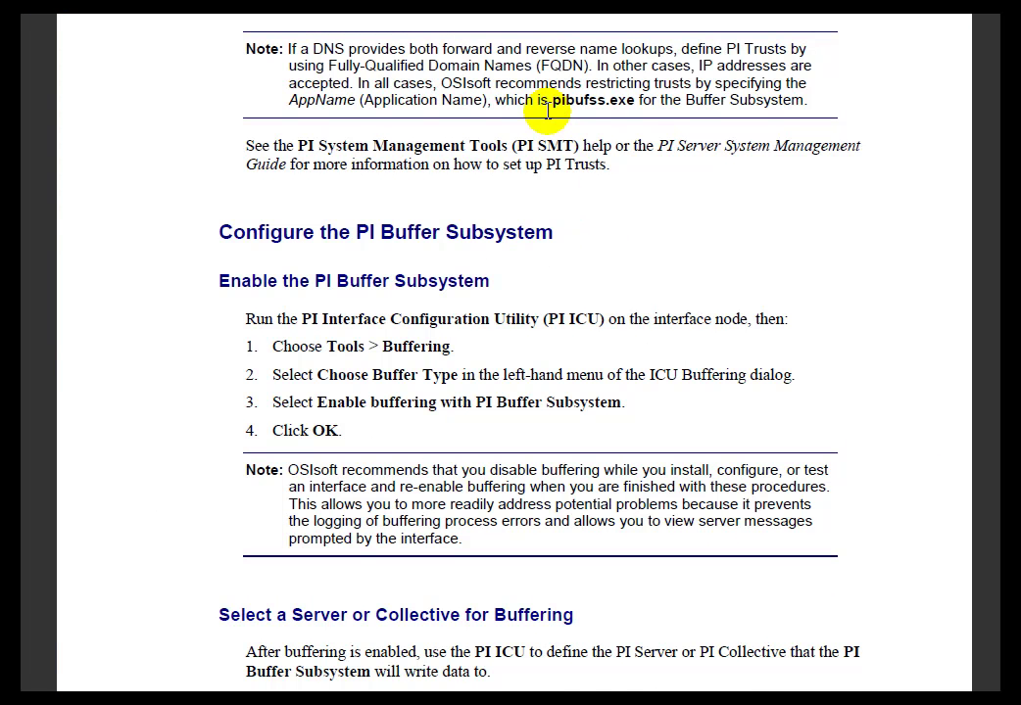
{"action": "left_click_drag", "start_coordinate": [549, 102], "coordinate": [632, 103]}
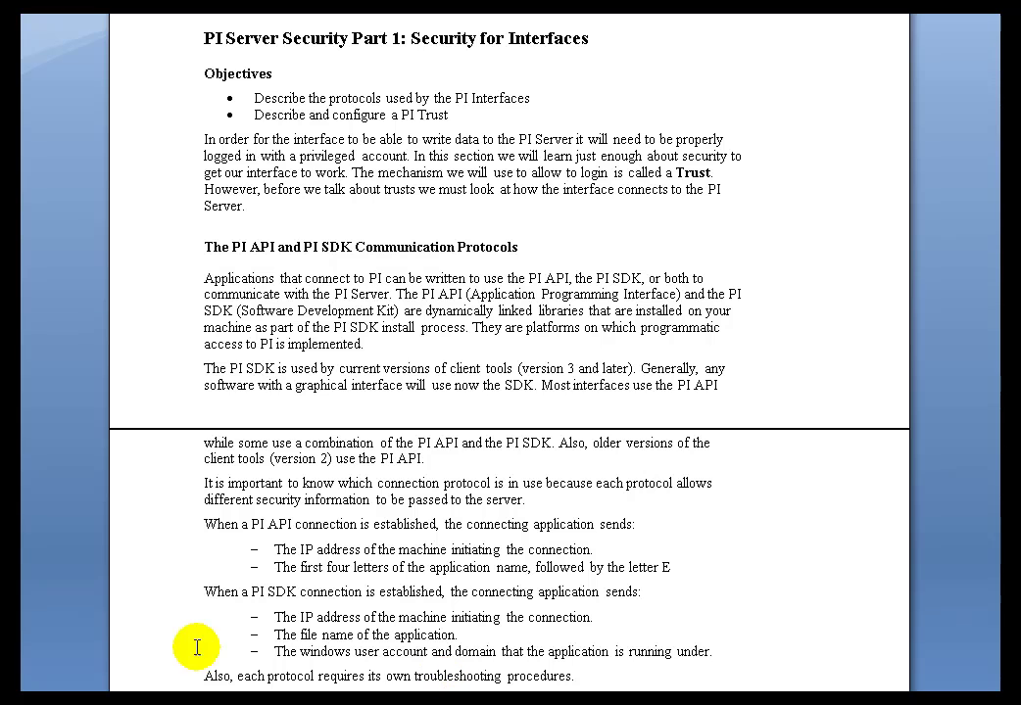
Step: Select the Windows user account and domain line, then scroll down to Figures 49 and 50
{"action": "left_click", "coordinate": [162, 658]}
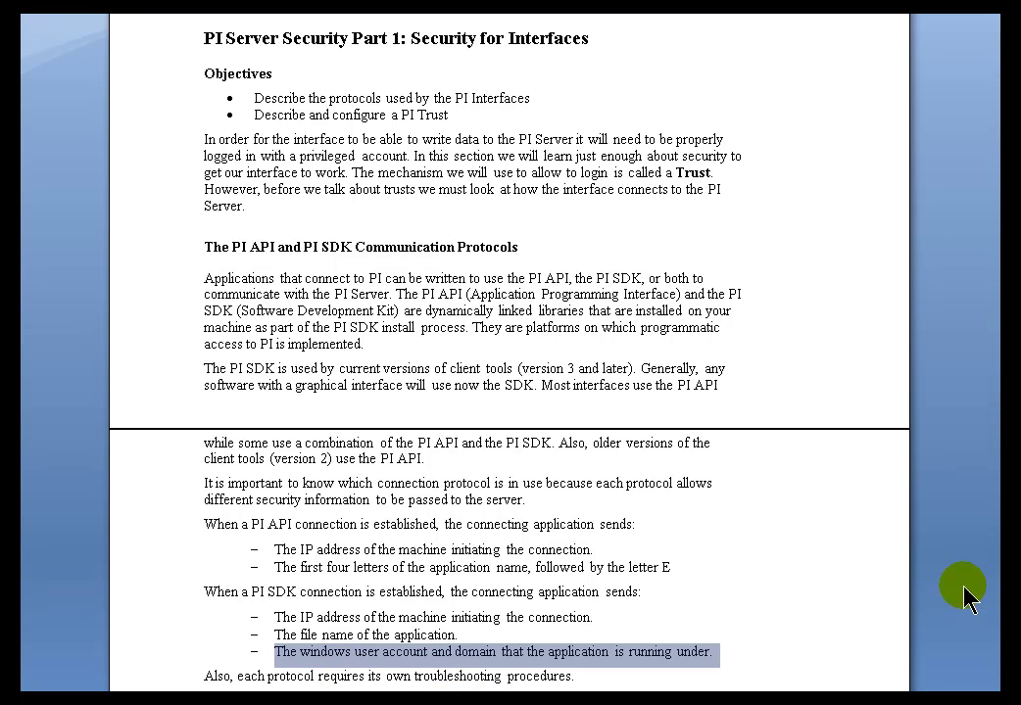
{"action": "scroll", "coordinate": [509, 352], "scroll_direction": "down", "scroll_amount": 10}
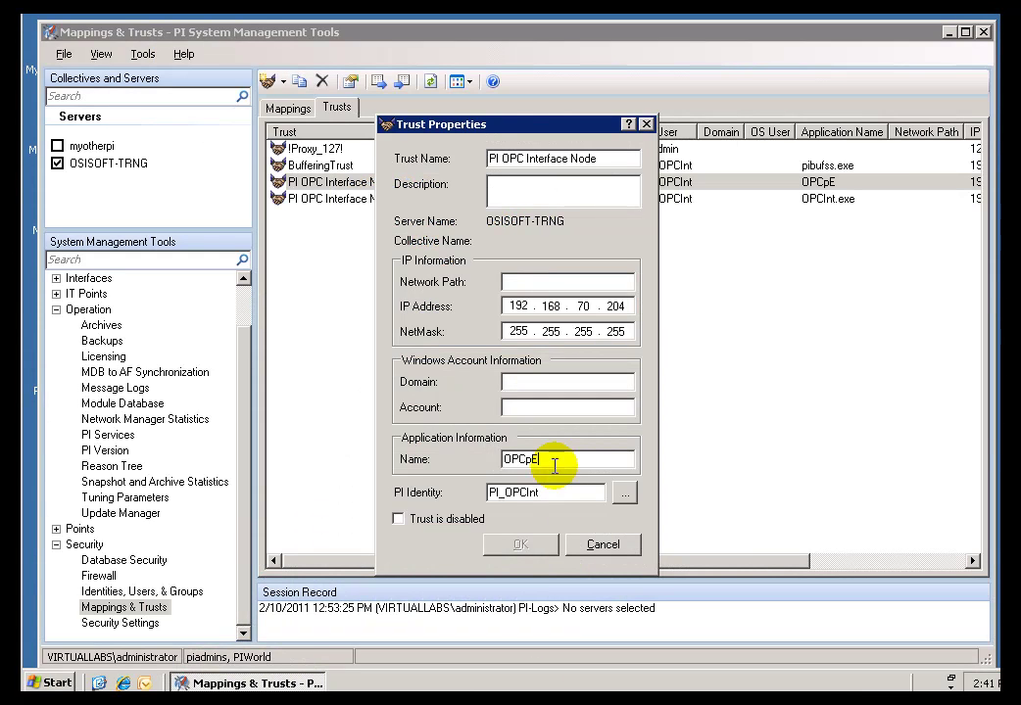
Step: Select the OPCpE application name value in the PI OPC Interface Node trust properties
{"action": "left_click_drag", "start_coordinate": [554, 467], "coordinate": [462, 454]}
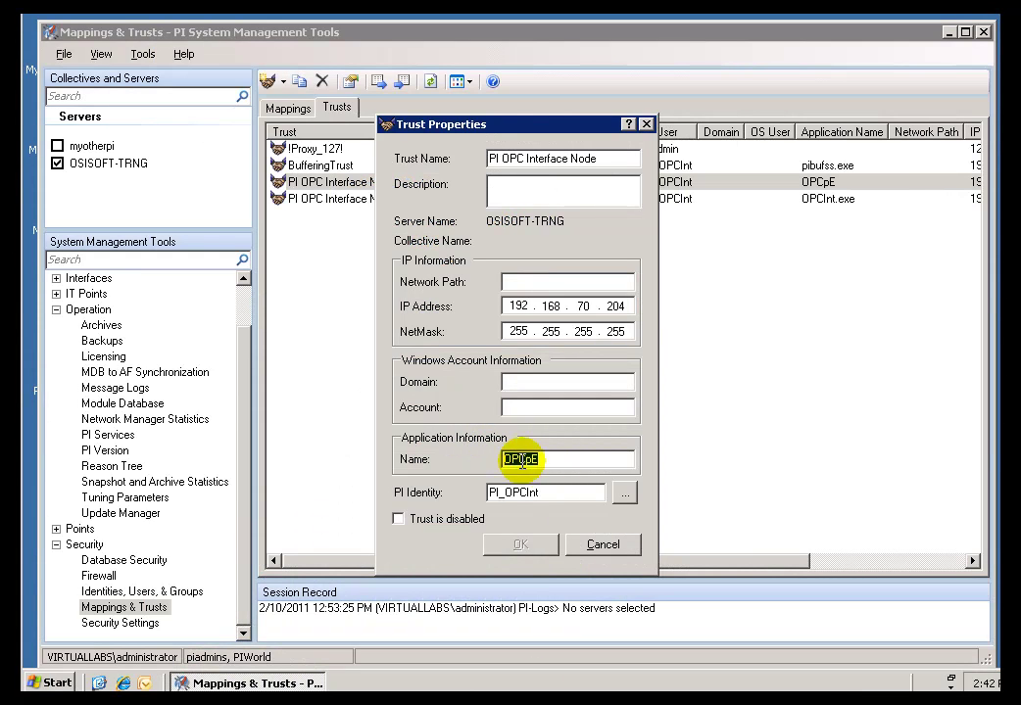